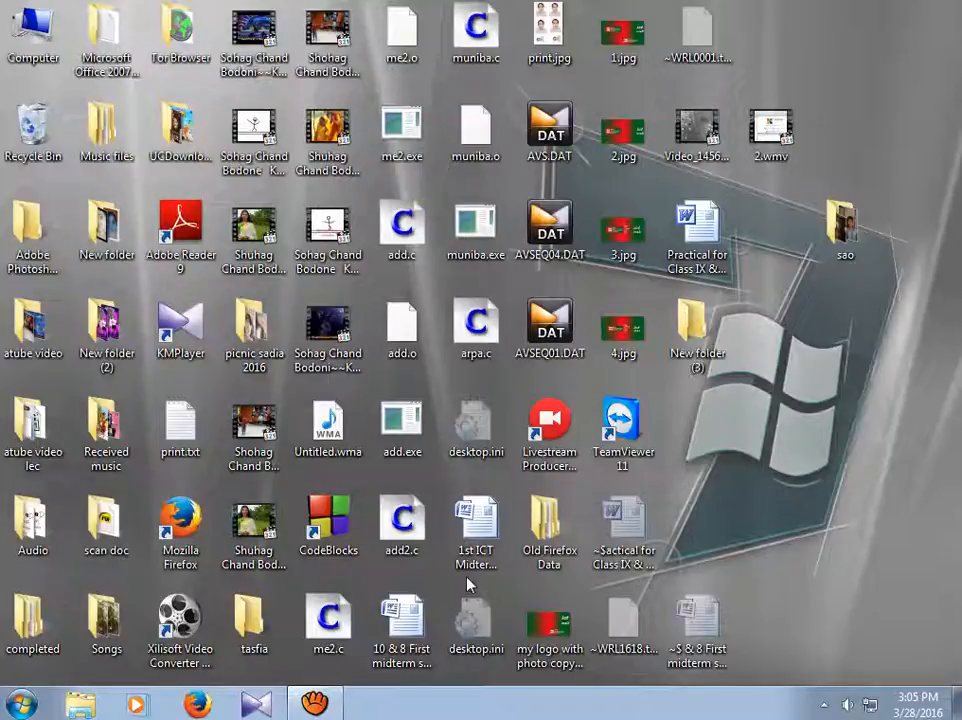
- Try to open the document "1st ICT Midterm Question 2016.docx" from the desktop
left_click(499, 526)
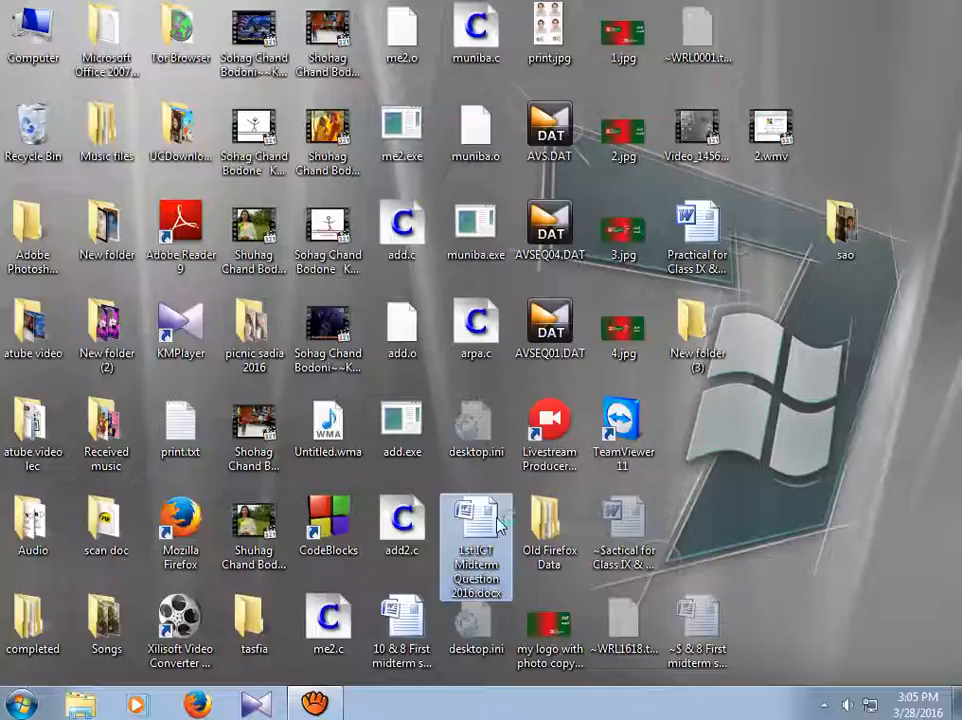
double_click(499, 526)
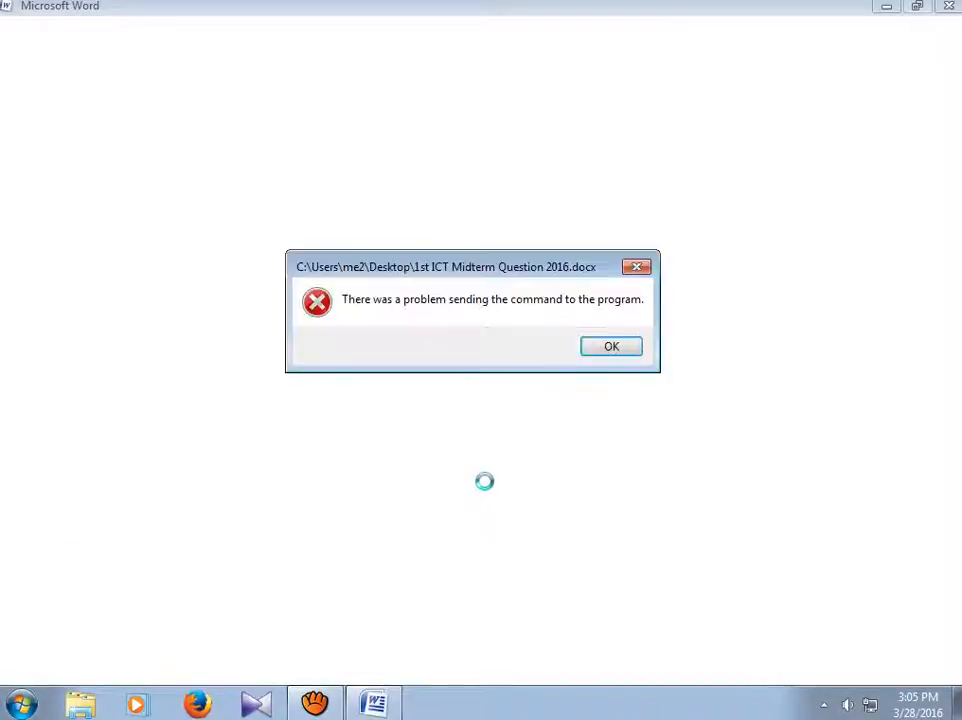
left_click(611, 347)
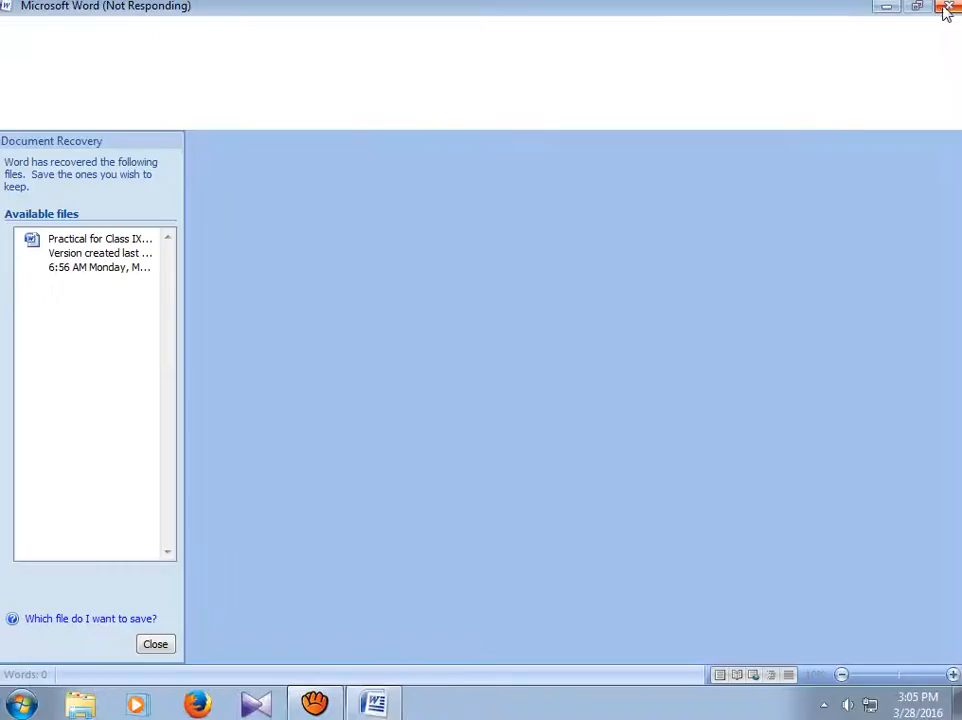
left_click(884, 8)
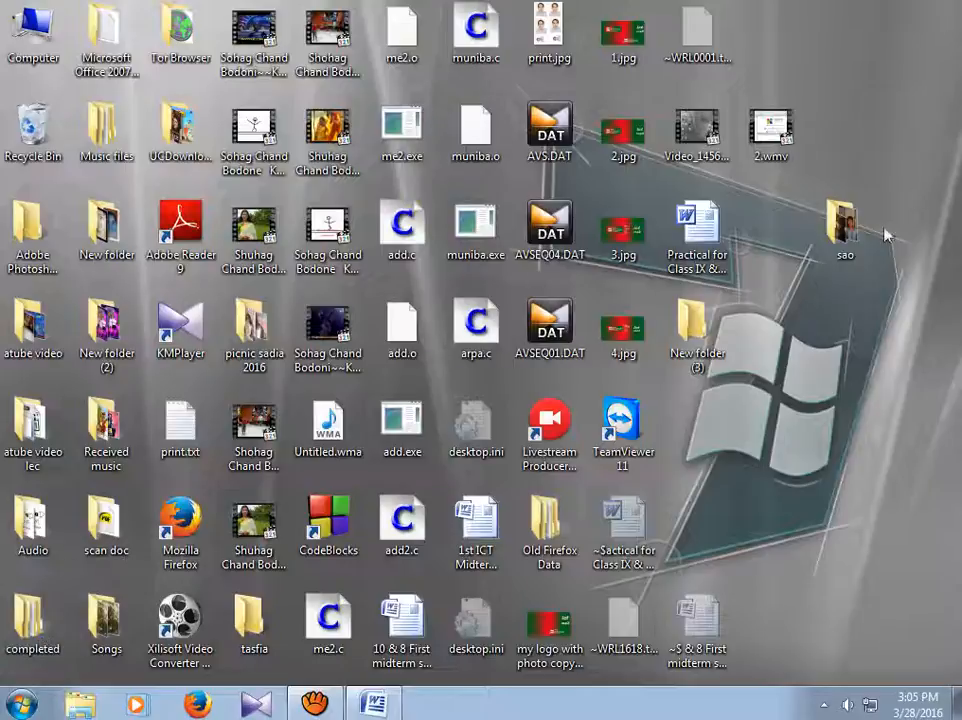
- Open the recent Word document "Uttara high School and College.docx" and dismiss the document recovery list
left_click(22, 705)
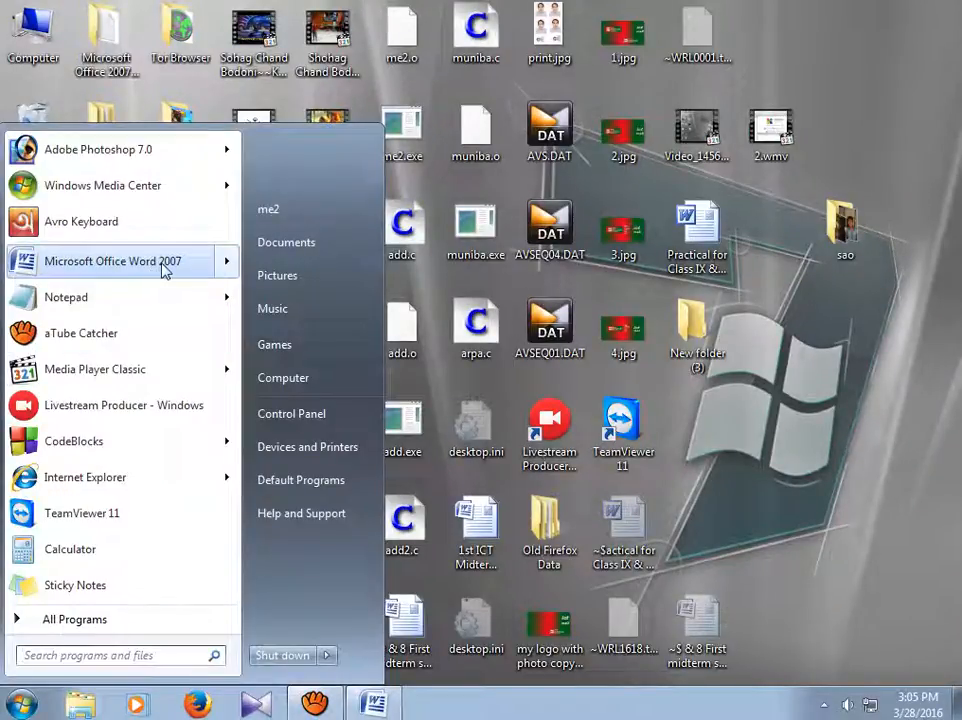
mouse_move(228, 262)
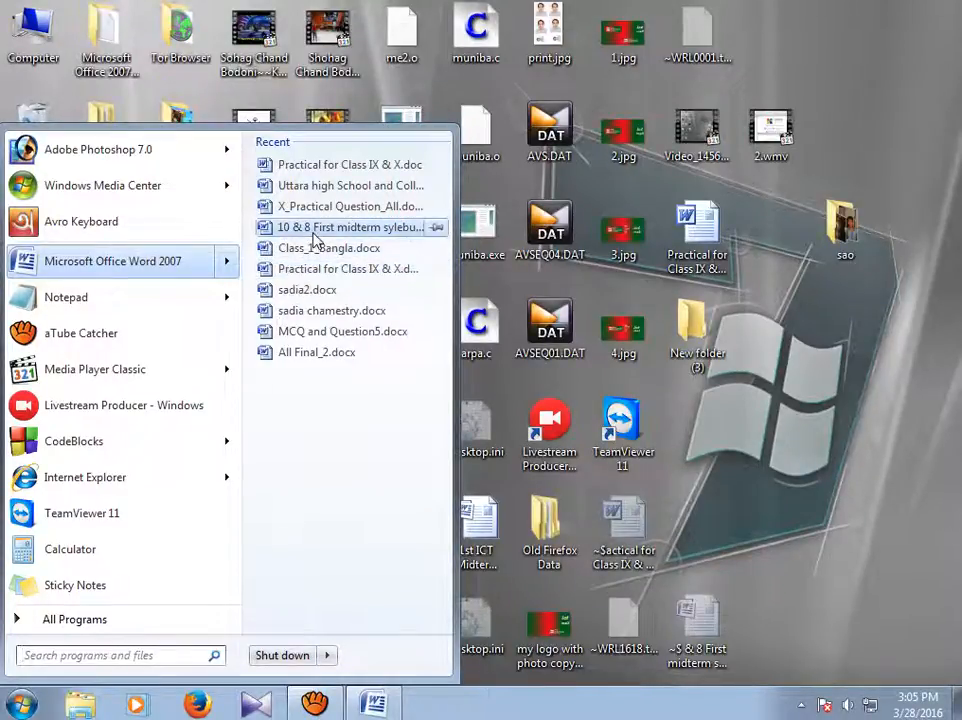
left_click(358, 187)
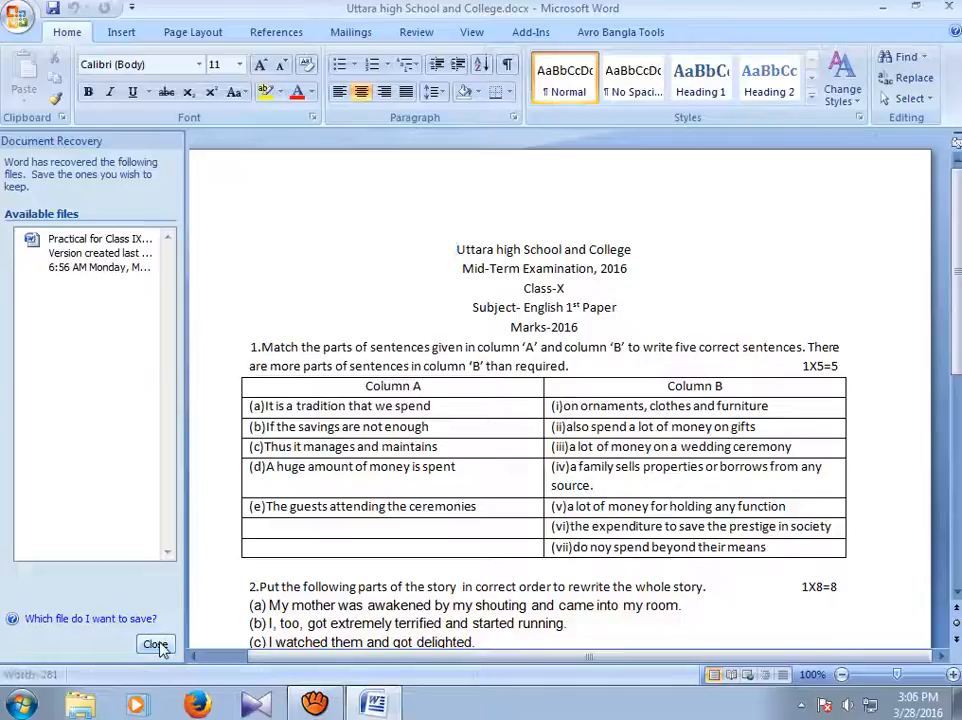
left_click(155, 644)
- Remove the whole Column A/Column B table and delete the number "1." in front of the matching question
scroll(624, 437, "down", 4)
scroll(622, 430, "down", 2)
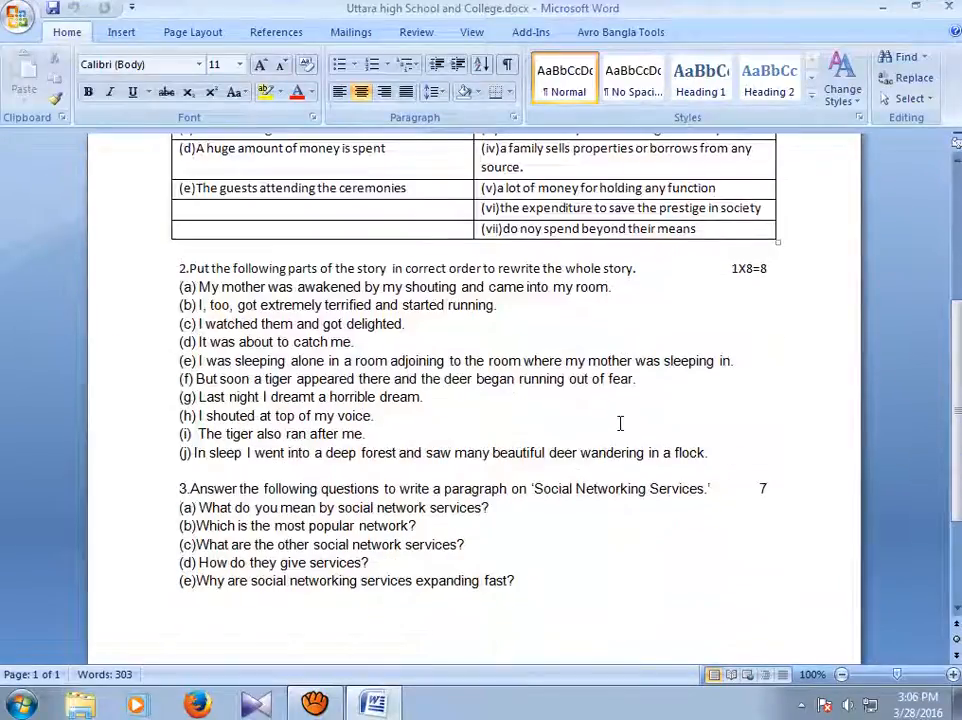
scroll(614, 420, "up", 3)
scroll(354, 325, "up", 2)
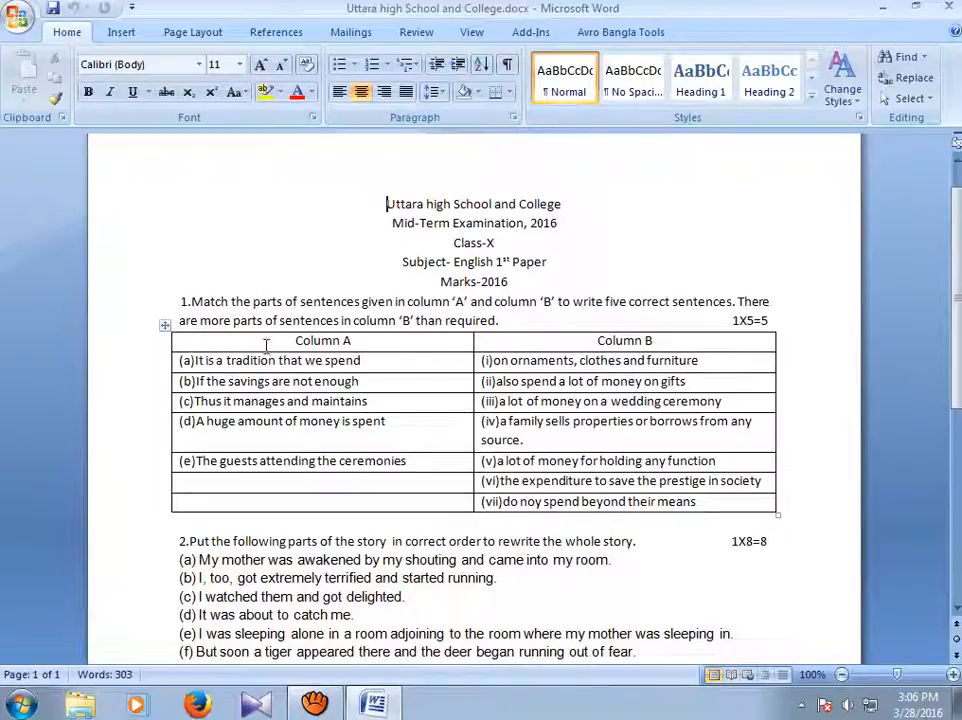
left_click(165, 326)
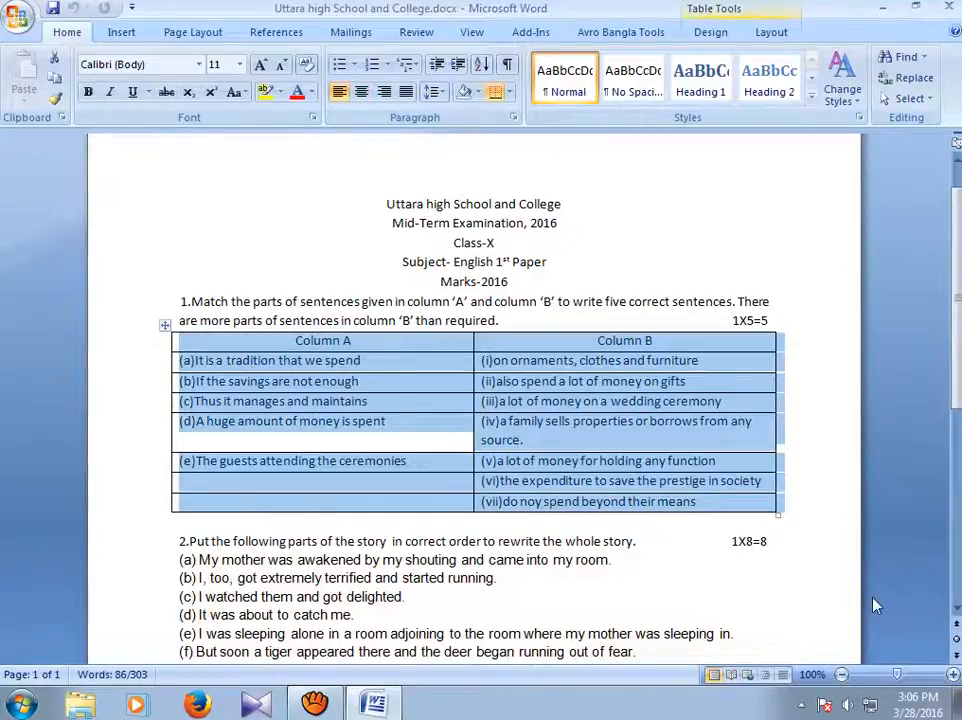
key("Delete")
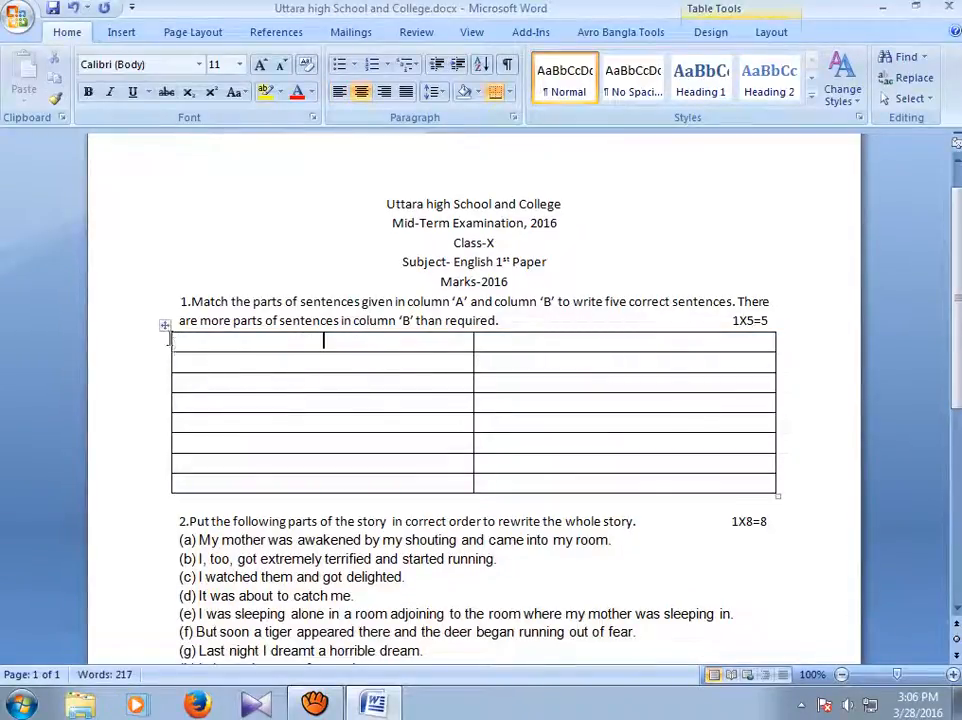
left_click(164, 325)
right_click(160, 325)
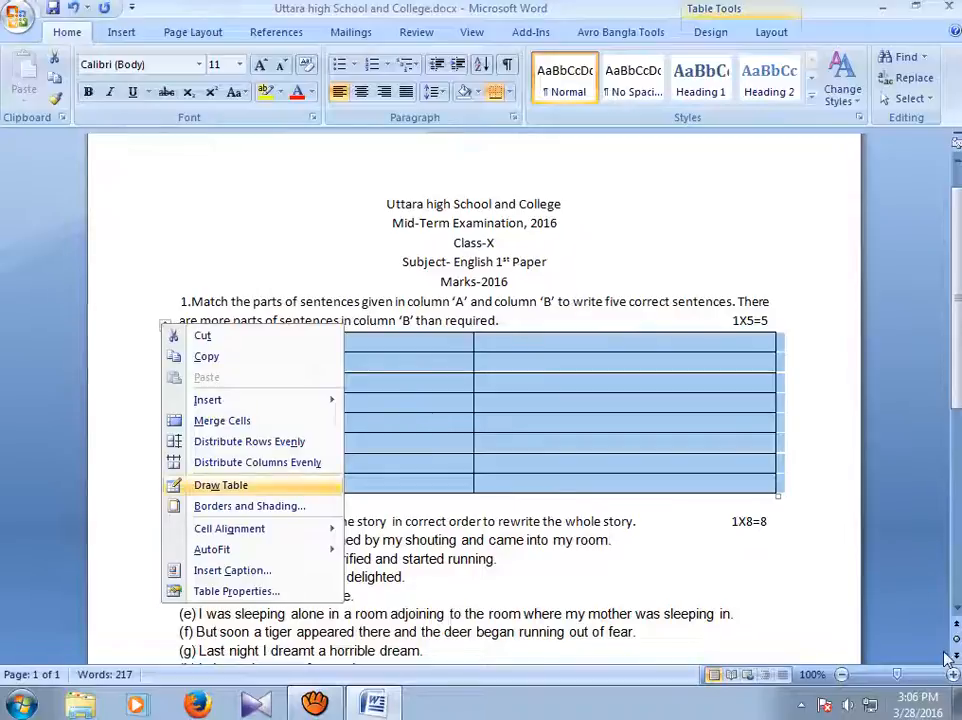
left_click(256, 338)
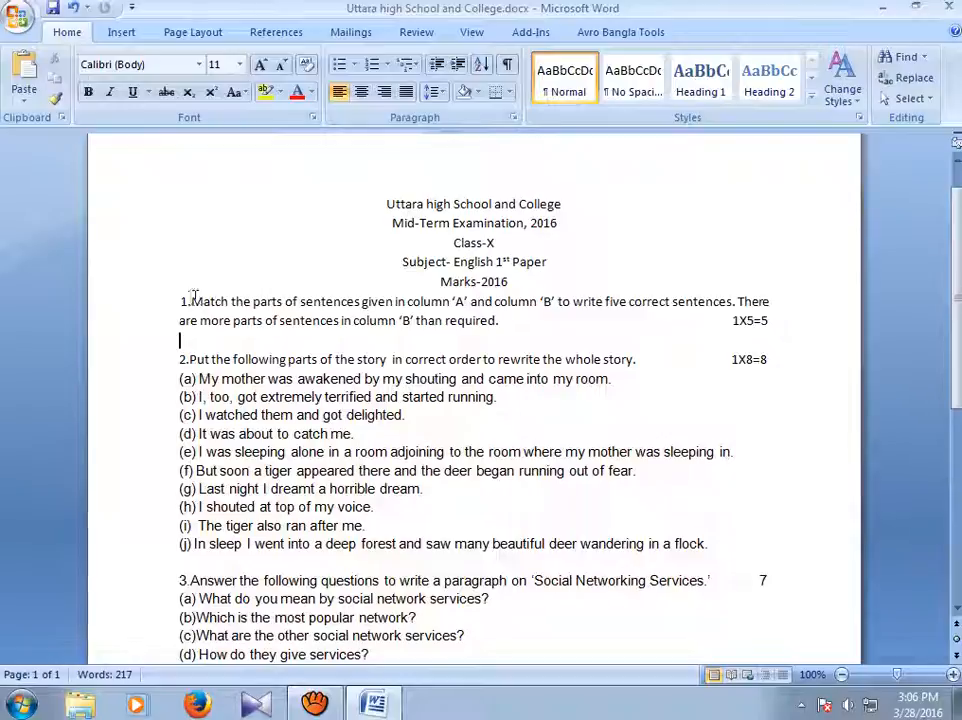
left_click_drag(182, 301, 191, 301)
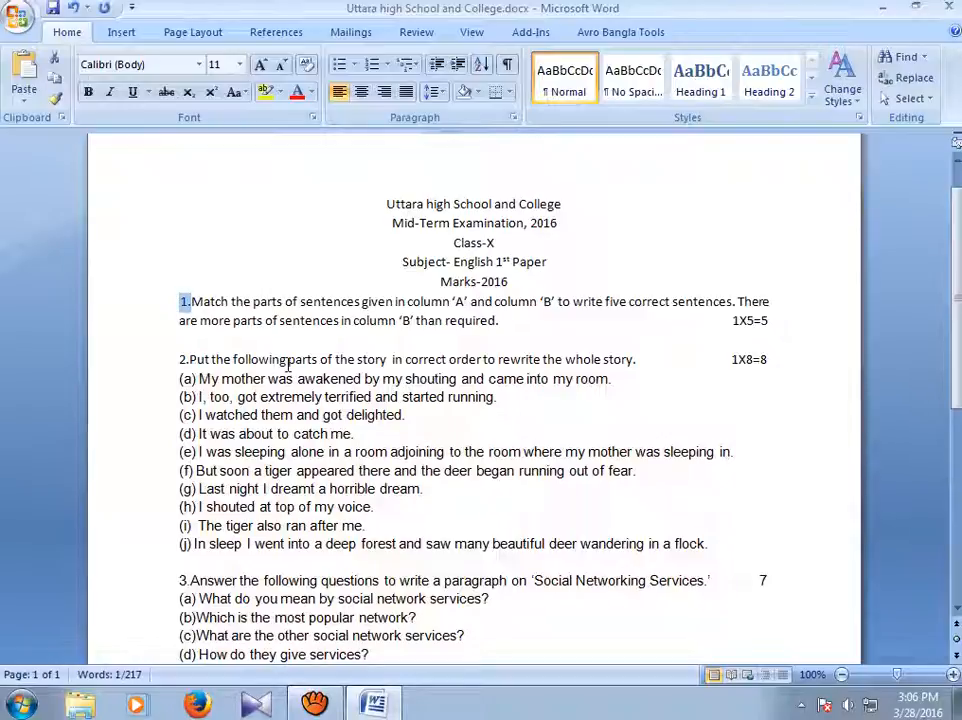
key("Delete")
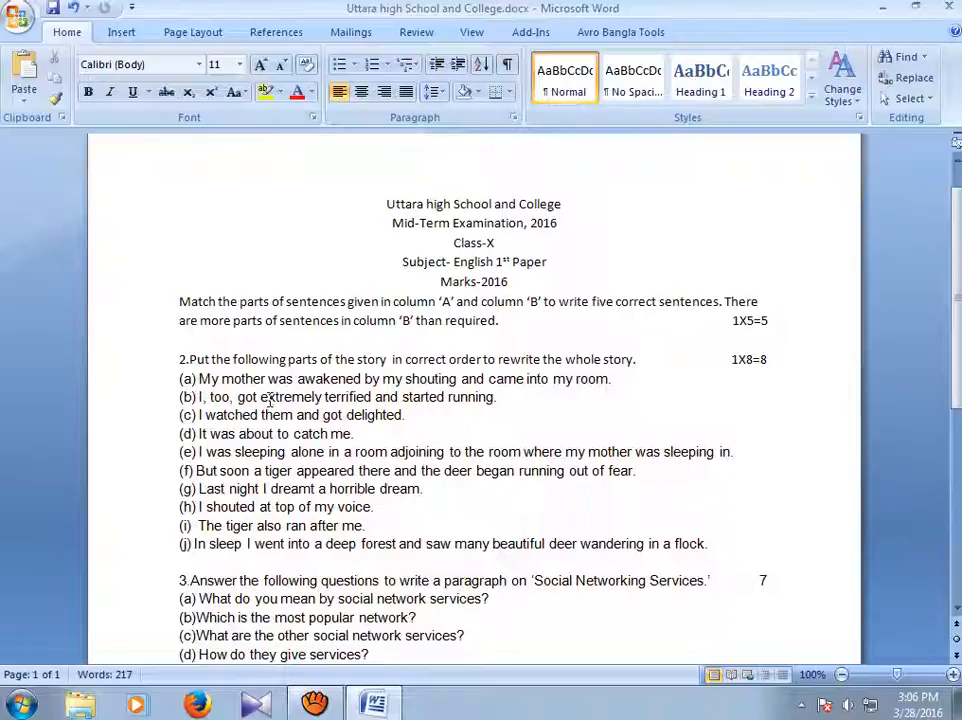
- Left-align the five heading lines from "Uttara high School and College" to "Marks-2016"
left_click(387, 204)
key("ctrl+l")
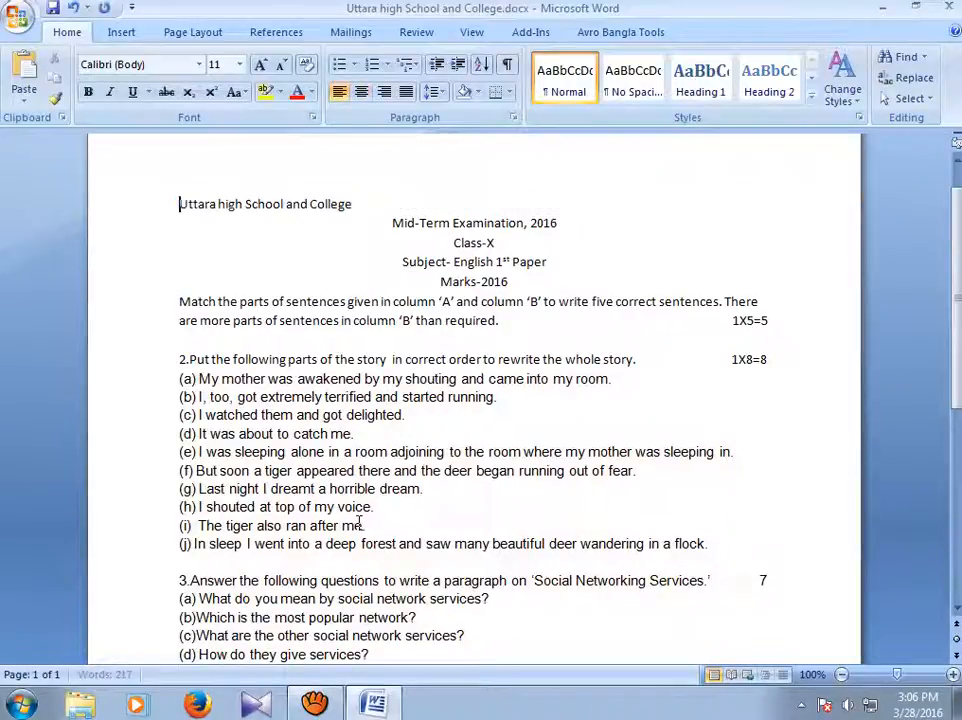
left_click(390, 220)
key("ctrl+l")
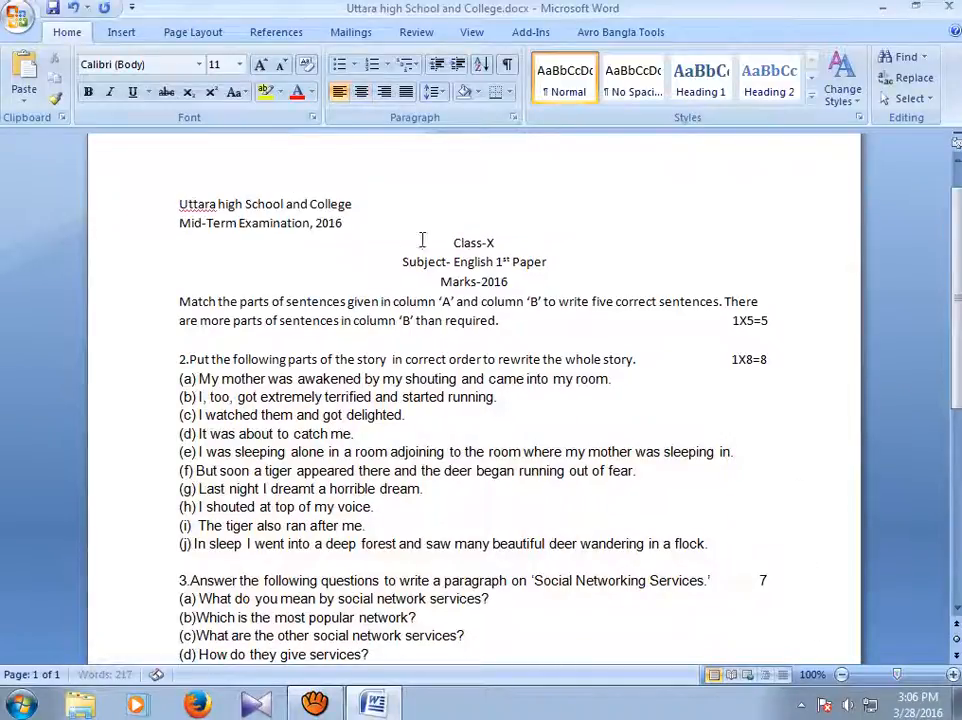
left_click(454, 243)
key("ctrl+l")
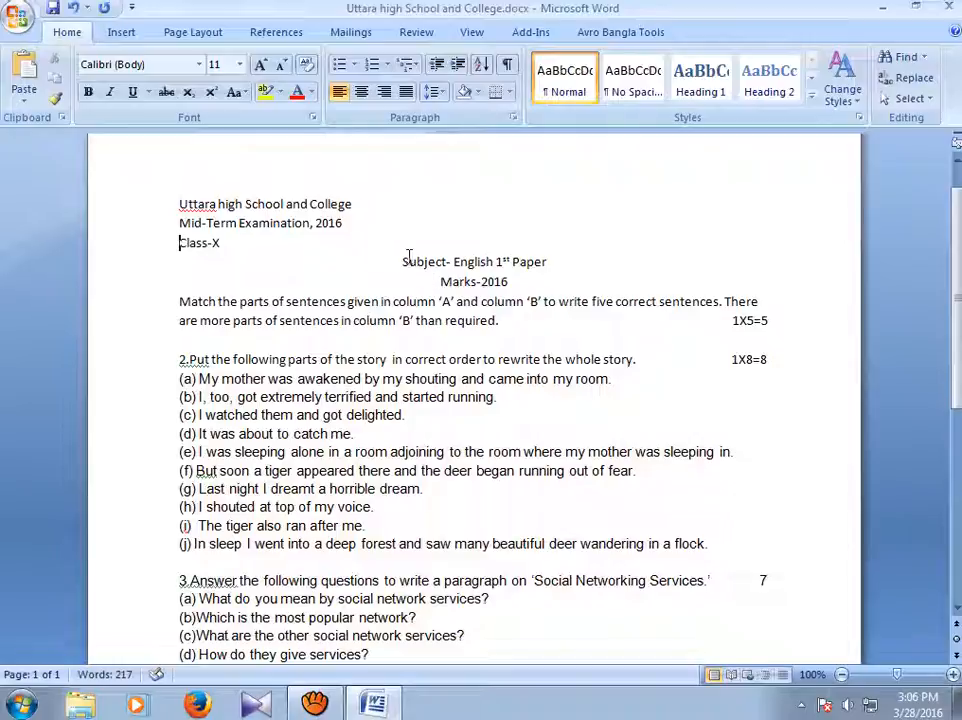
left_click(404, 262)
key("ctrl+l")
left_click(457, 280)
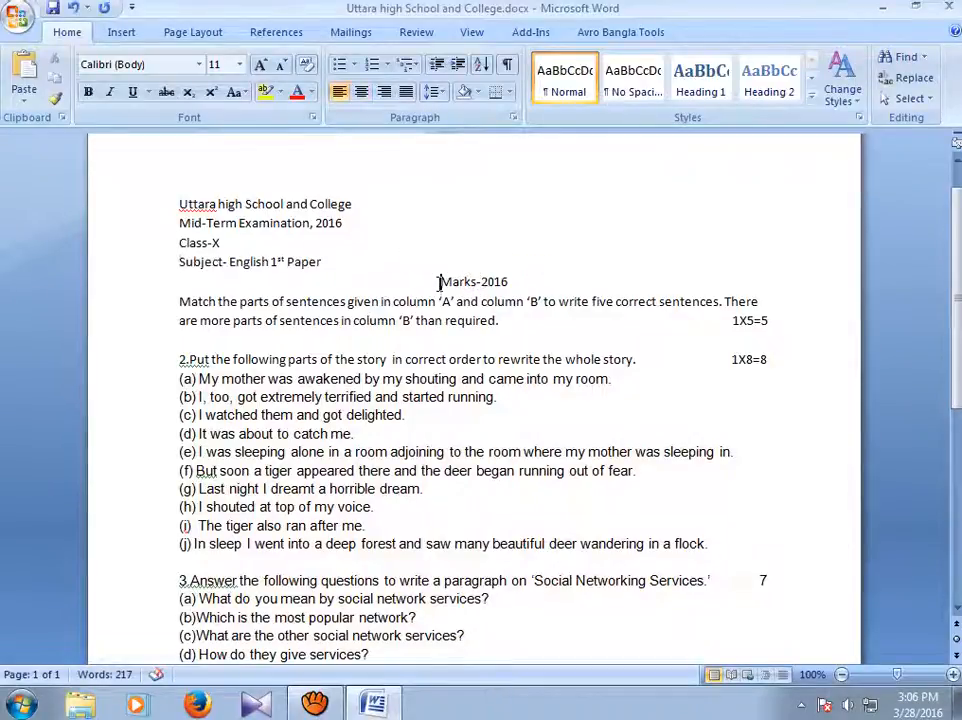
key("ctrl+l")
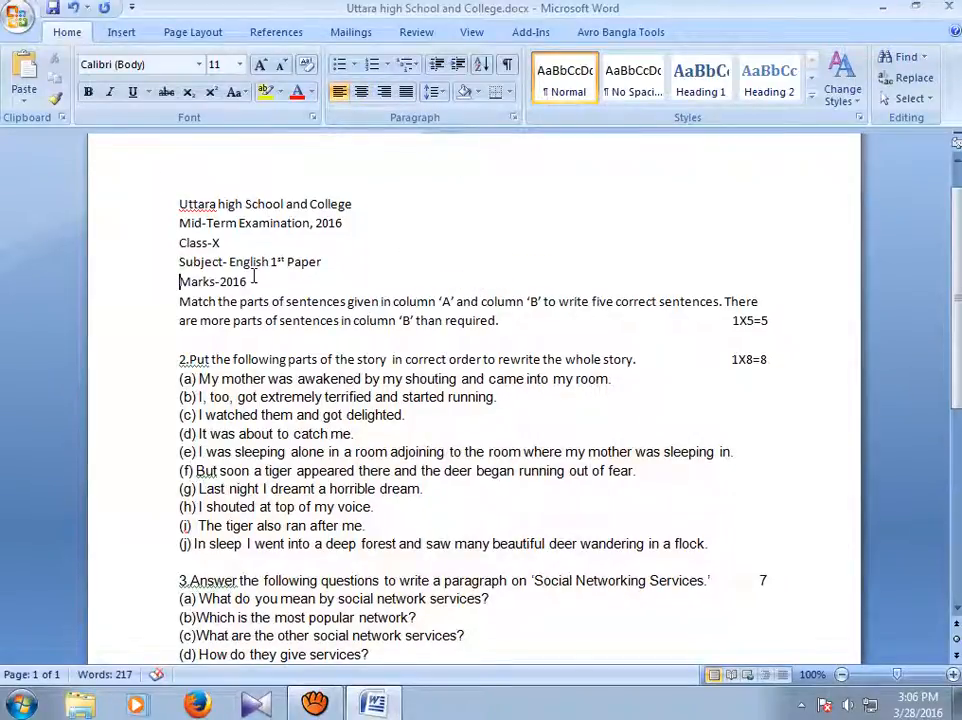
left_click_drag(254, 277, 180, 279)
left_click(476, 265)
left_click(178, 204)
left_click_drag(180, 203, 354, 205)
left_click(423, 223)
left_click_drag(180, 203, 358, 204)
- Select the whole heading line "Uttara high School and College" and center it
left_click(395, 218)
key("shift+Right")
key("shift+Right")
key("shift+Right")
key("shift+Right")
key("shift+Right")
key("shift+Right")
key("shift+Right")
key("shift+Right")
key("shift+Right")
key("shift+Right")
key("shift+Right")
key("shift+Right")
key("shift+Right")
key("shift+Right")
key("shift+Right")
key("shift+Right")
key("shift+Right")
key("shift+Right")
key("shift+Right")
key("shift+Right")
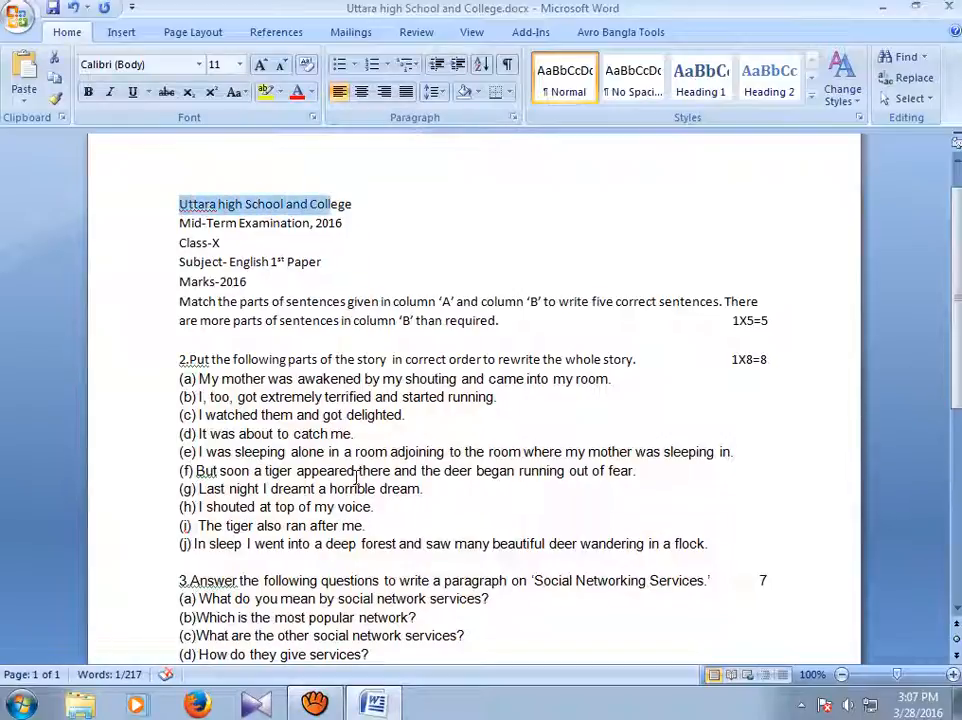
key("shift+Right")
key("shift+Right")
key("shift+Right")
key("shift+Right")
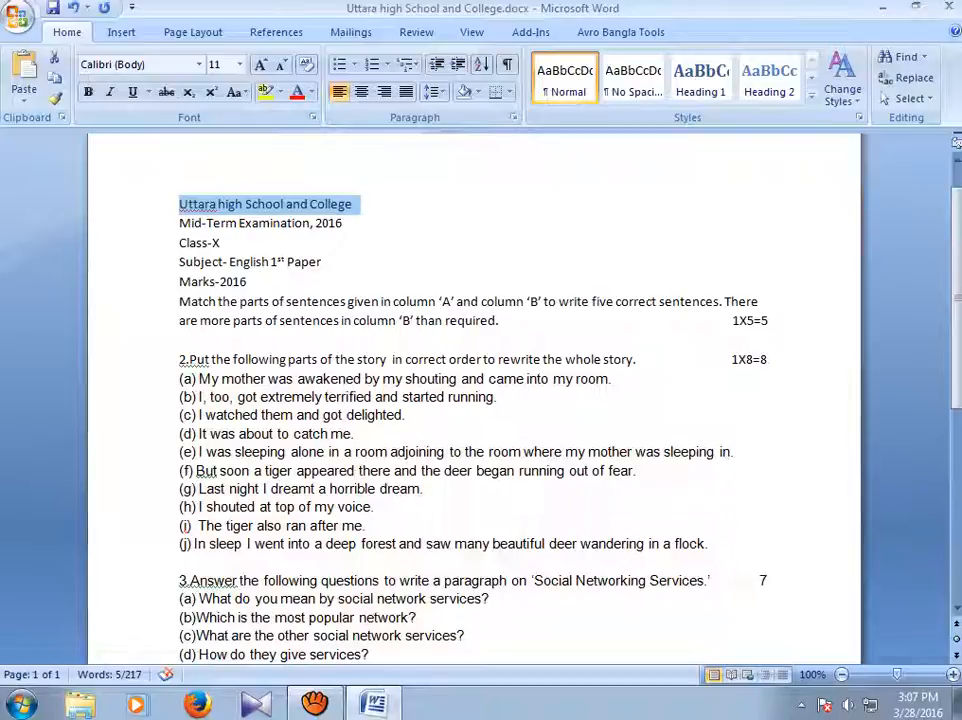
left_click(363, 93)
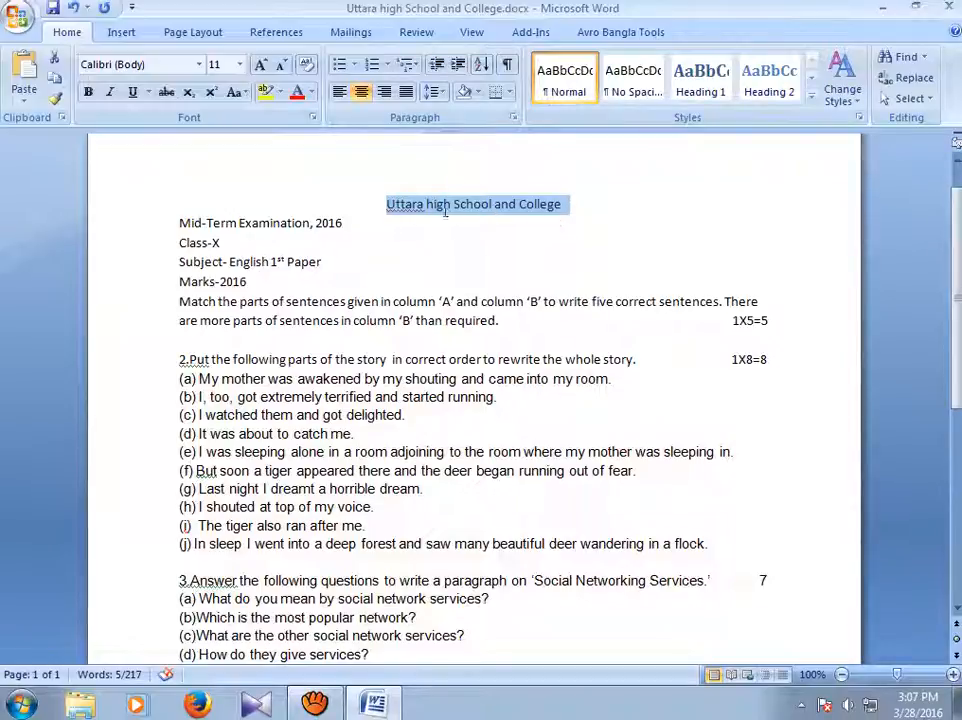
left_click(563, 205)
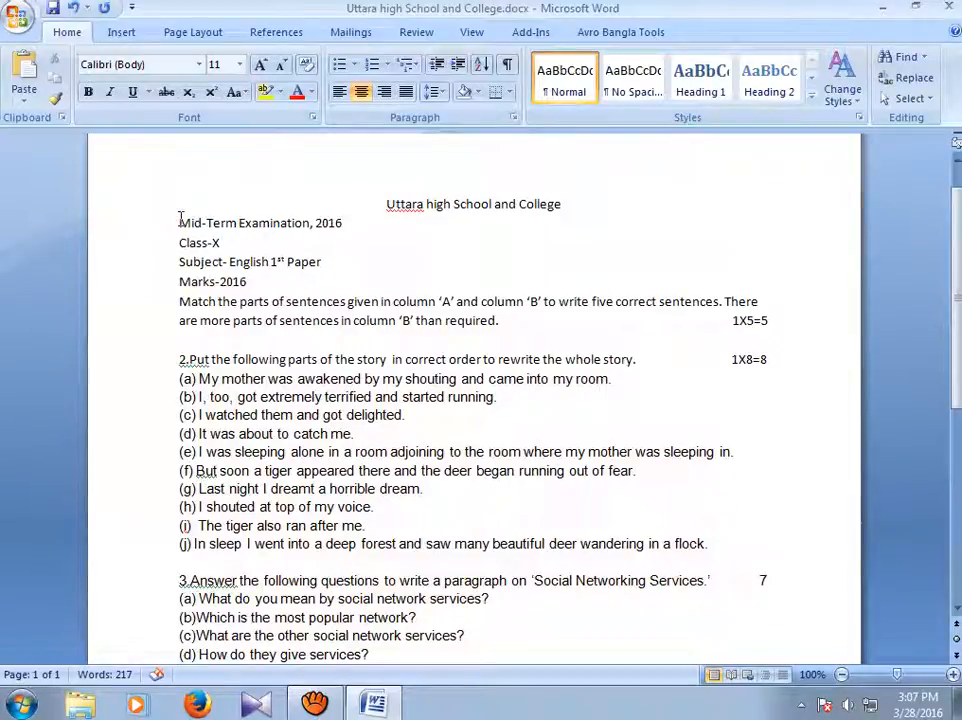
- Right-align the line "Mid-Term Examination, 2016" and center the line "Class-X"
left_click_drag(180, 222, 348, 223)
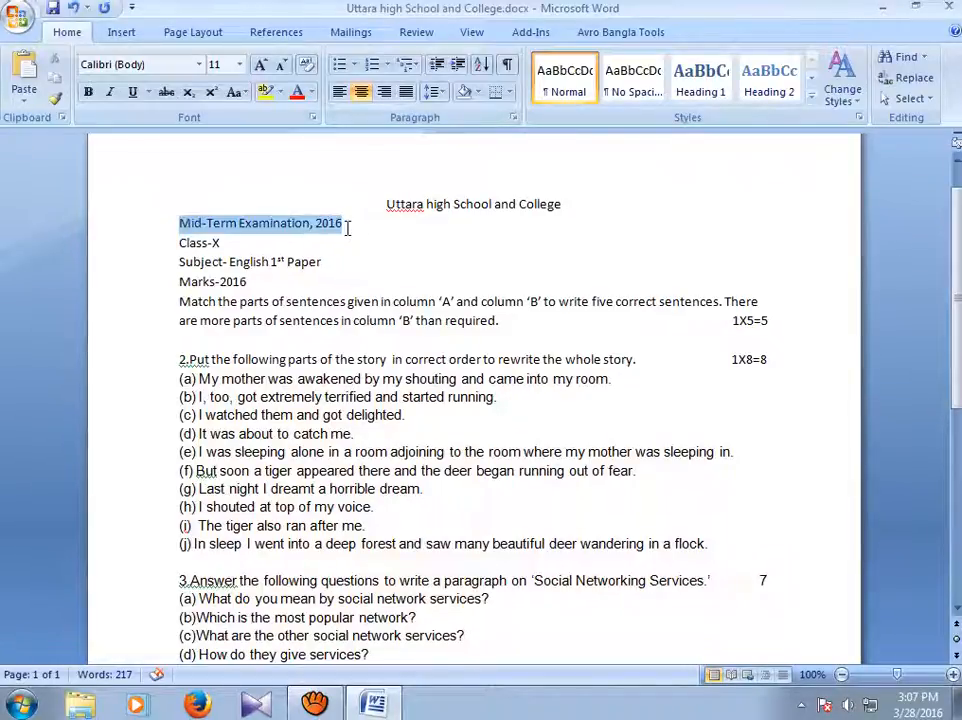
left_click(385, 93)
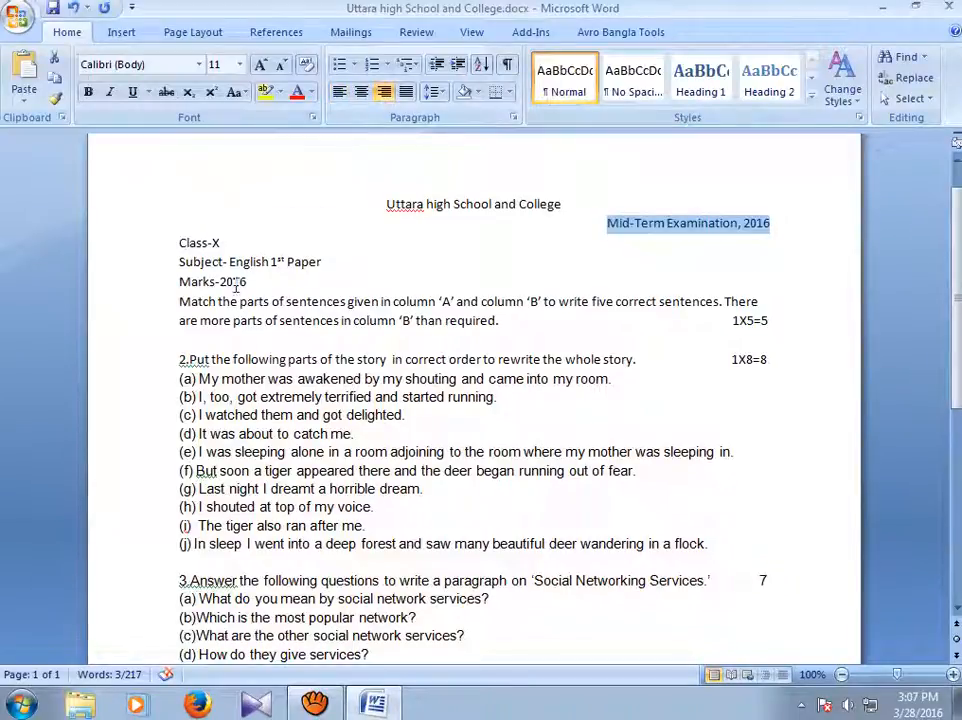
left_click(198, 248)
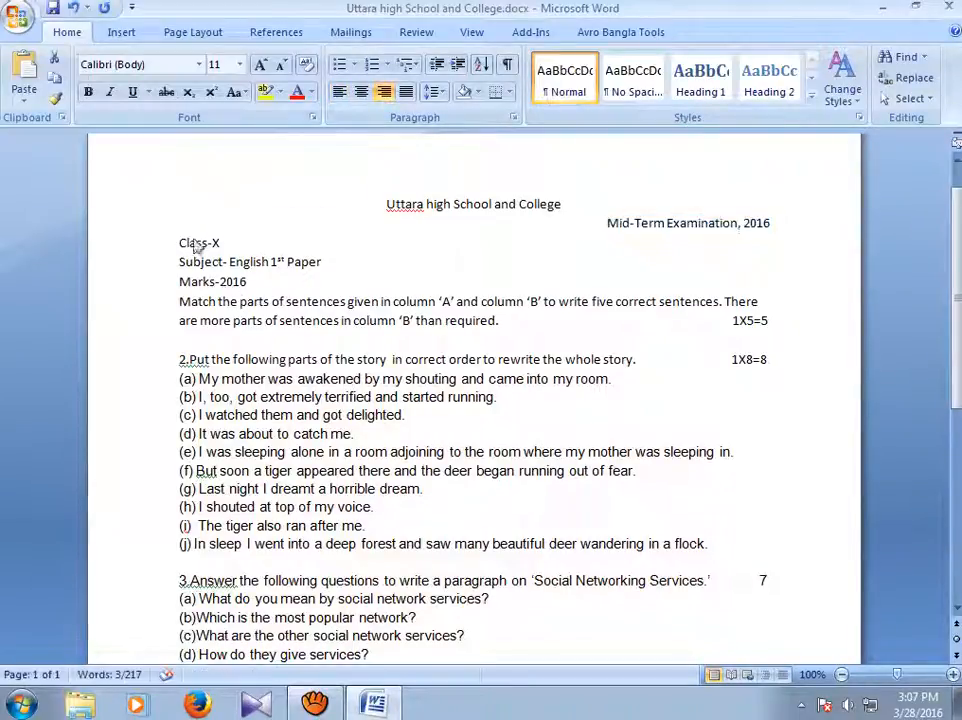
left_click_drag(178, 242, 230, 242)
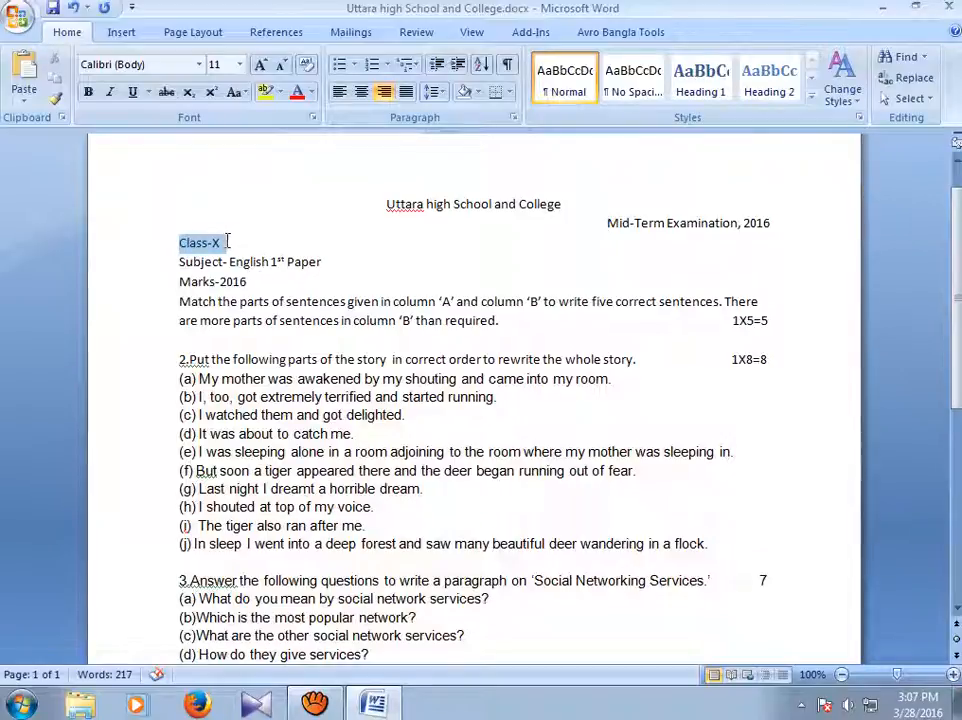
left_click(364, 96)
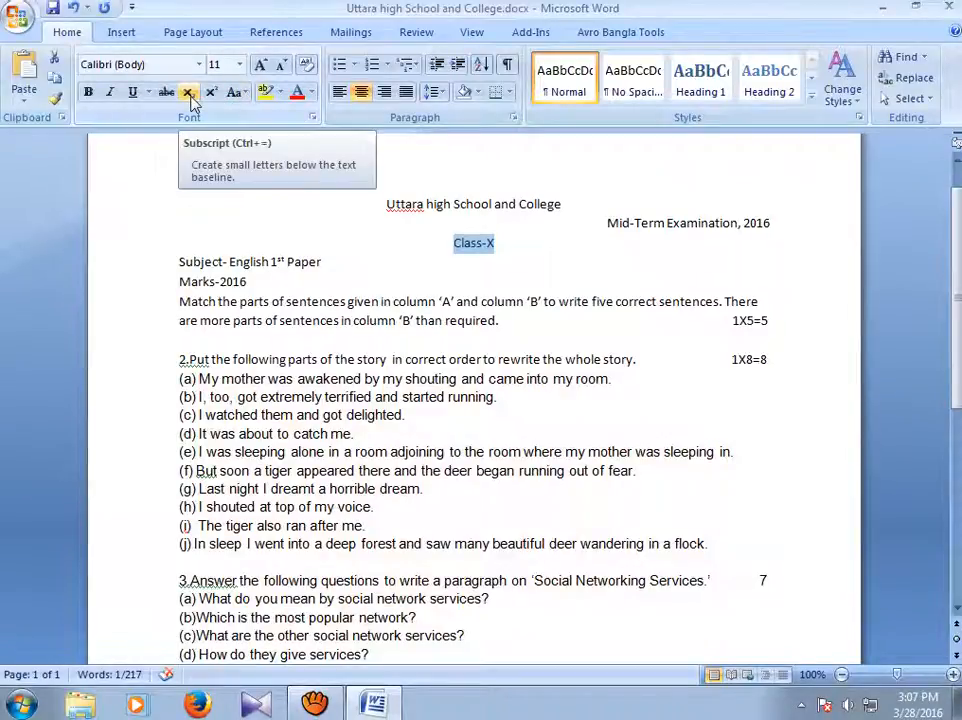
- Enlarge the "Class-X" line to font size 36
left_click(262, 66)
left_click(262, 66)
left_click(260, 65)
left_click(260, 65)
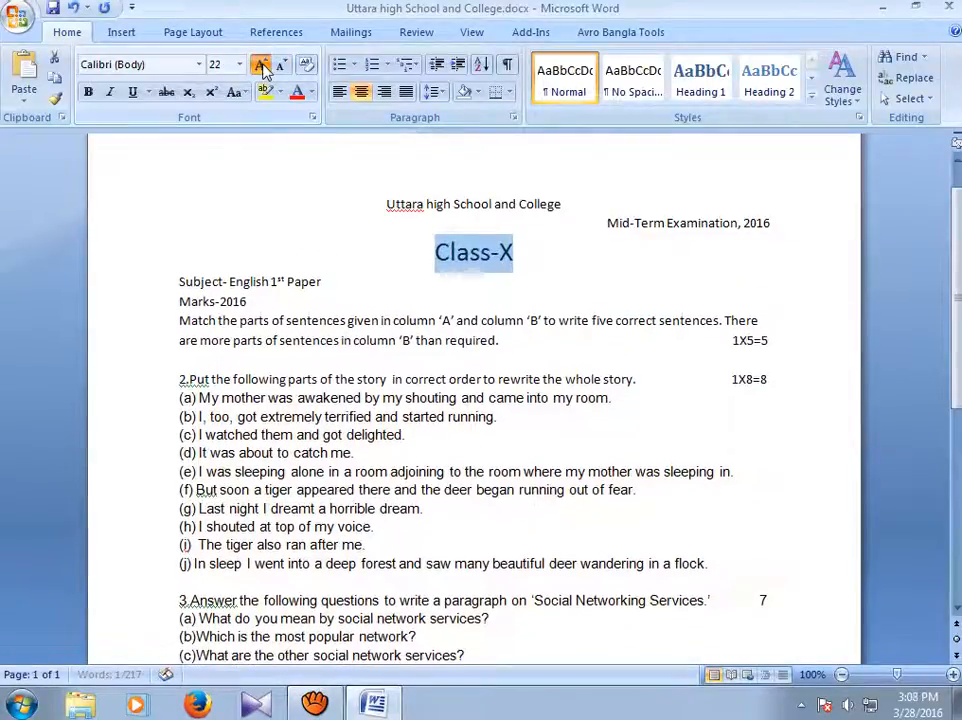
left_click(260, 65)
left_click(260, 65)
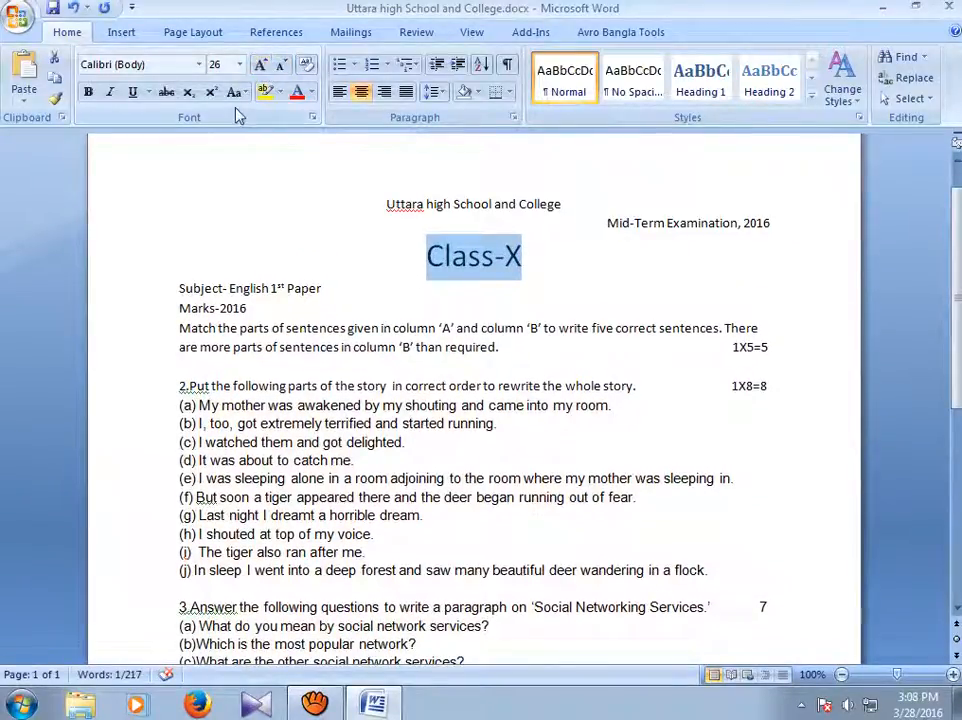
left_click(240, 64)
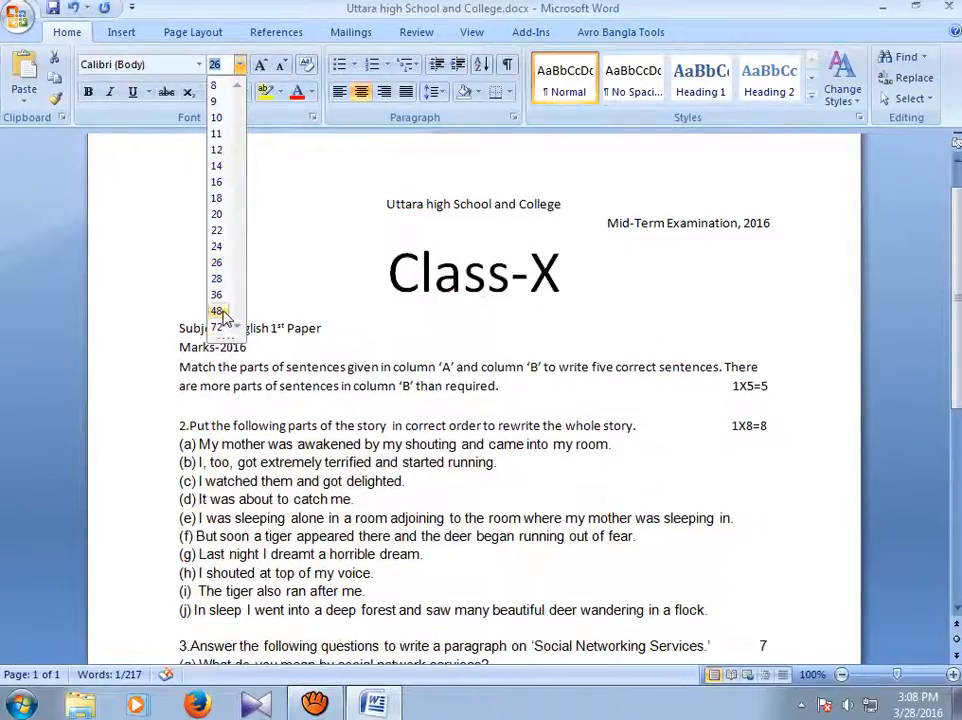
left_click(219, 296)
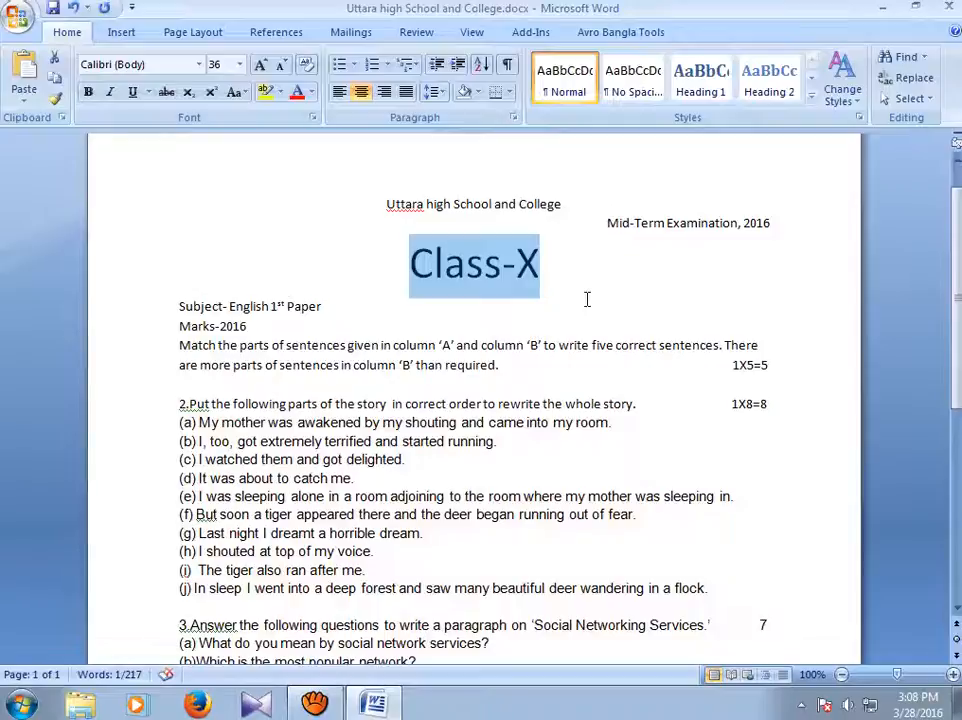
left_click(586, 305)
- Color the letters "las" in the "Class-X" heading red
left_click_drag(409, 263, 505, 265)
left_click(558, 299)
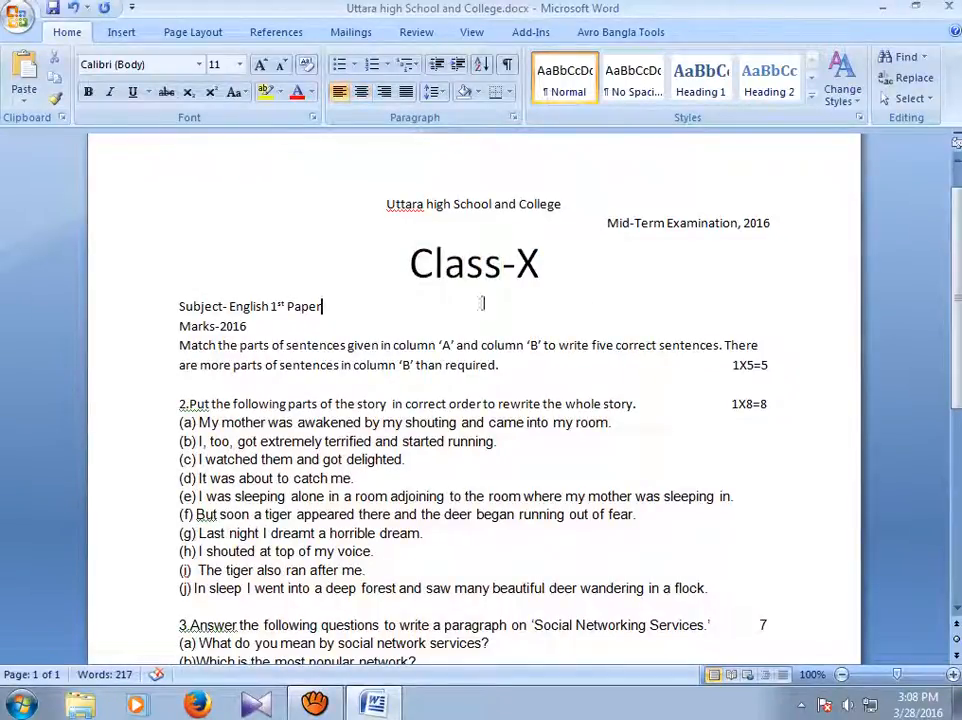
left_click_drag(437, 262, 485, 262)
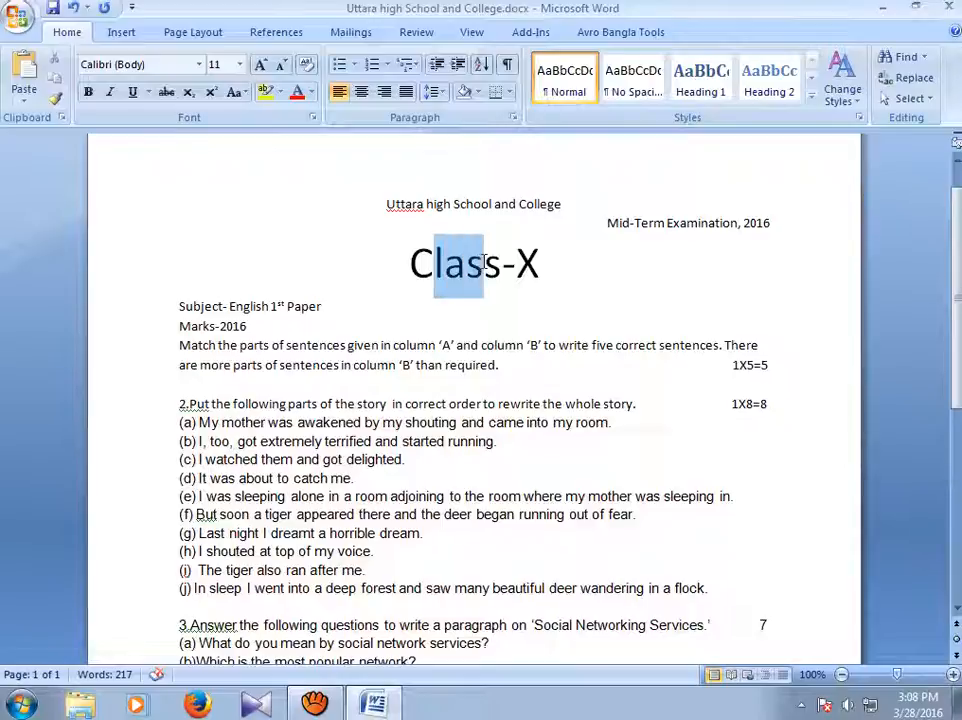
left_click(298, 98)
left_click(550, 281)
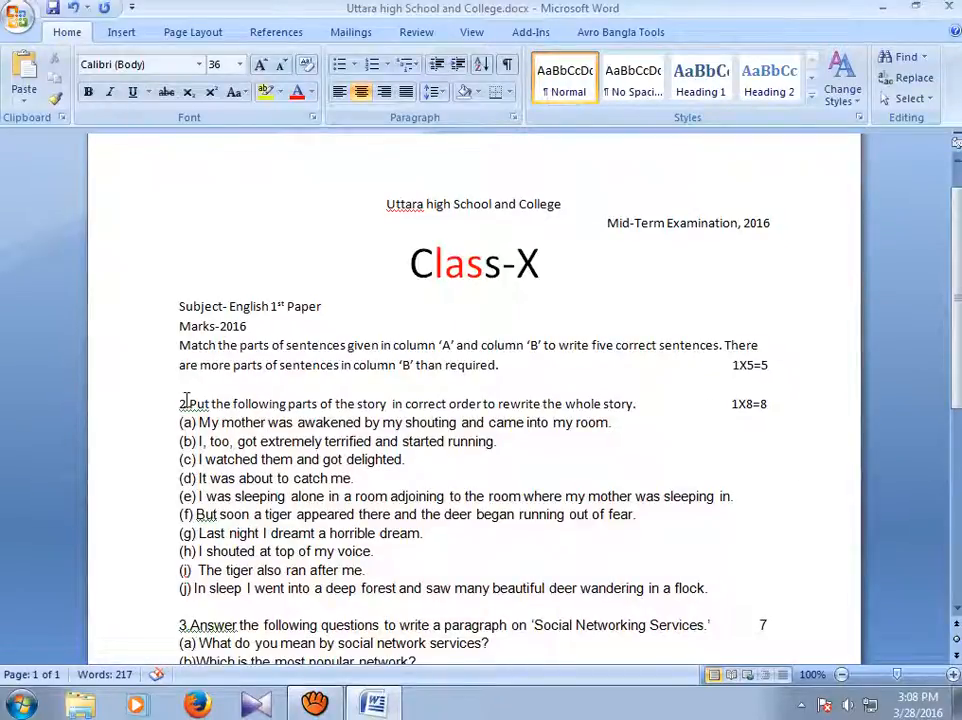
- Delete the "1X5=5" mark after "than required.", the blank line below it and the "2" starting the next question
left_click(509, 366)
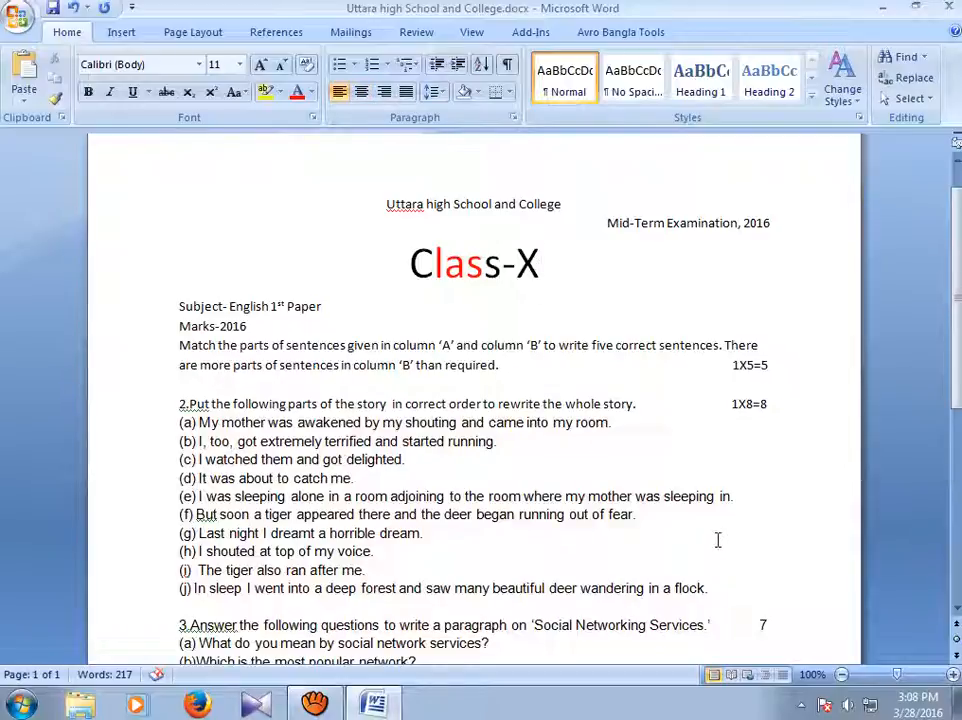
key("Return")
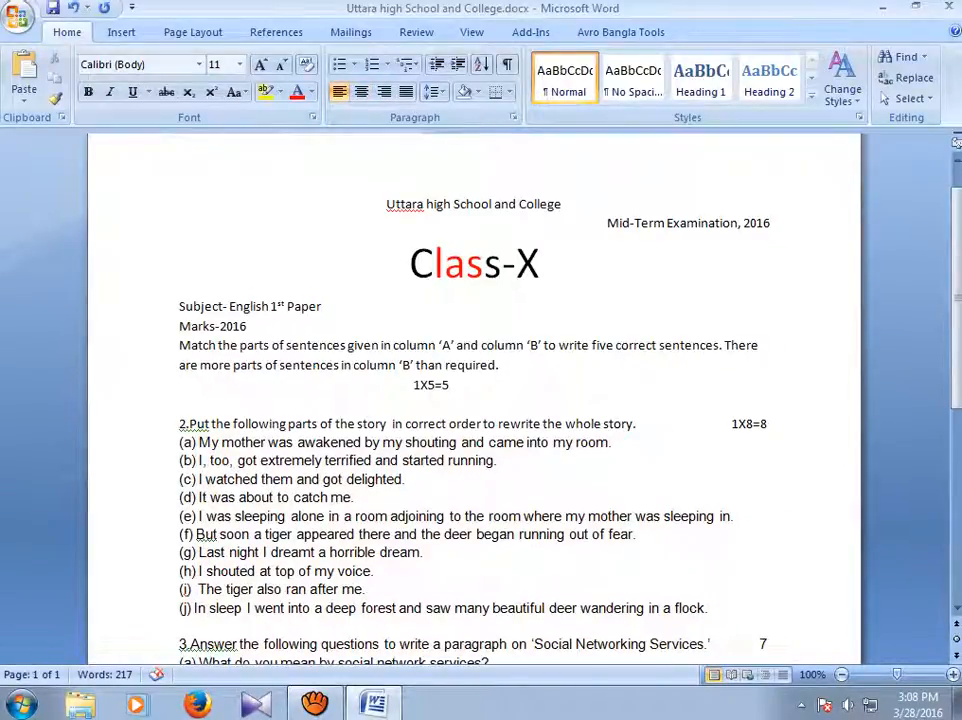
key("Delete")
key("Delete")
key("Delete")
key("Delete")
key("Delete")
key("Delete")
key("Delete")
key("Delete")
key("Delete")
key("Delete")
key("Delete")
key("Delete")
key("Delete")
key("Delete")
key("Delete")
key("Delete")
key("Delete")
key("Delete")
key("Delete")
key("Delete")
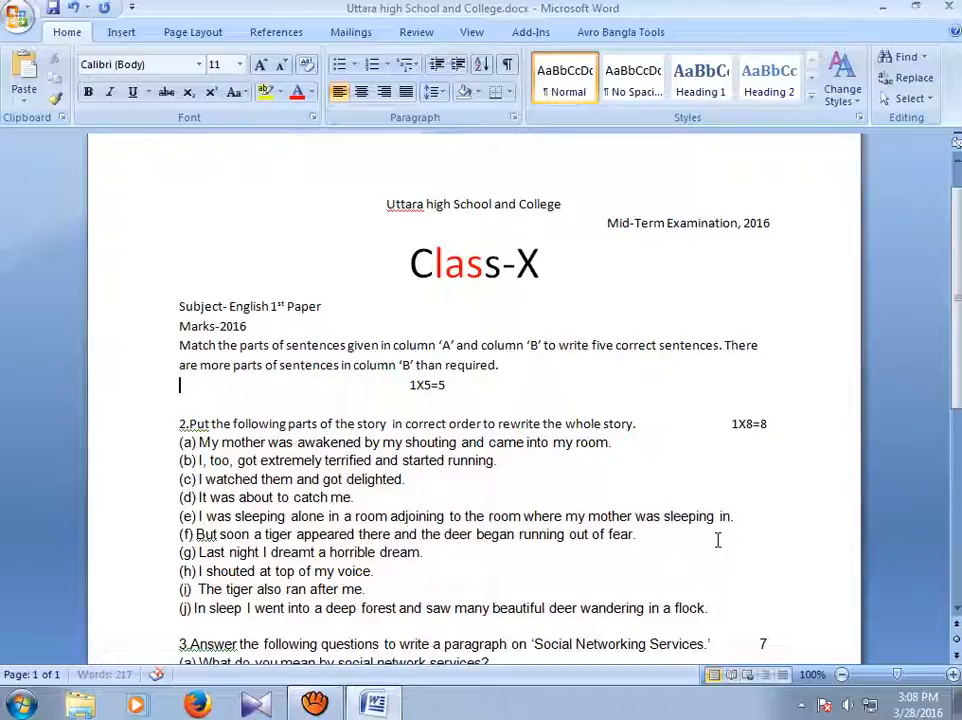
key("Delete")
key("Delete")
key("Delete")
key("Delete")
key("Delete")
key("Delete")
key("Delete")
key("Delete")
key("Delete")
key("Delete")
key("Delete")
key("Delete")
key("Delete")
key("Delete")
key("Delete")
key("Delete")
key("Delete")
key("Delete")
key("Delete")
key("Delete")
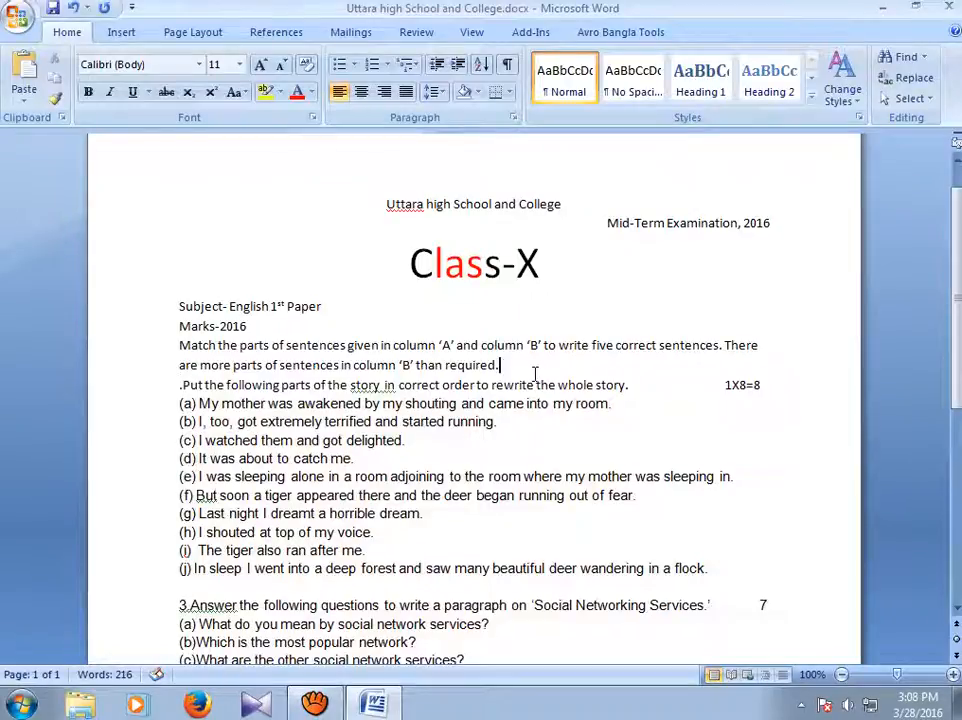
- Start a 1. 2. 3. numbered list on a new line below "than required." with the first item "What is your name"
key("Return")
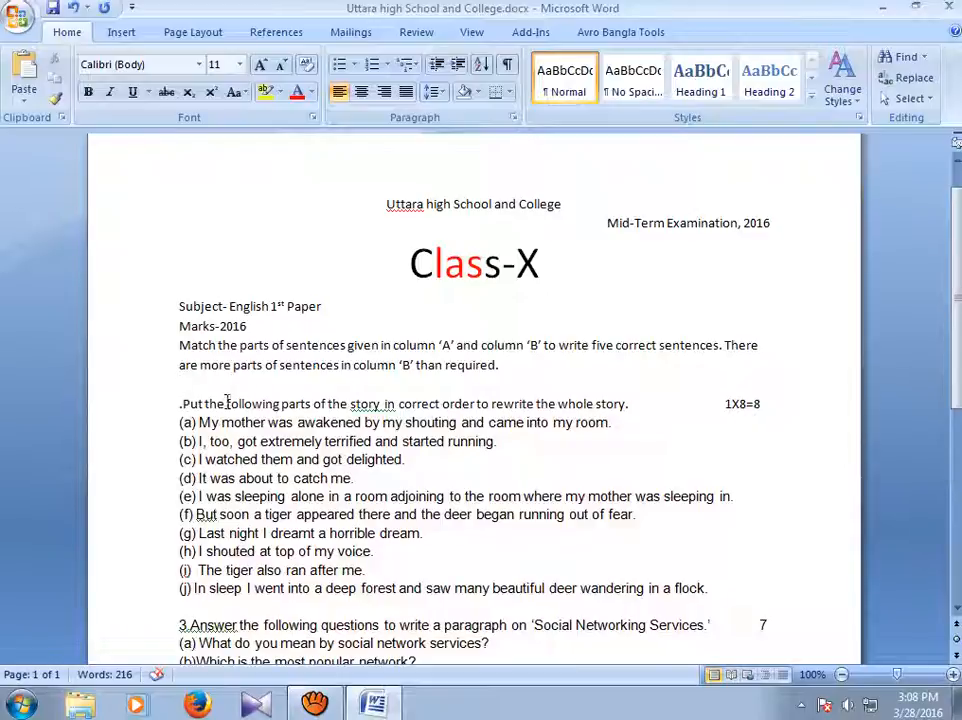
left_click(382, 72)
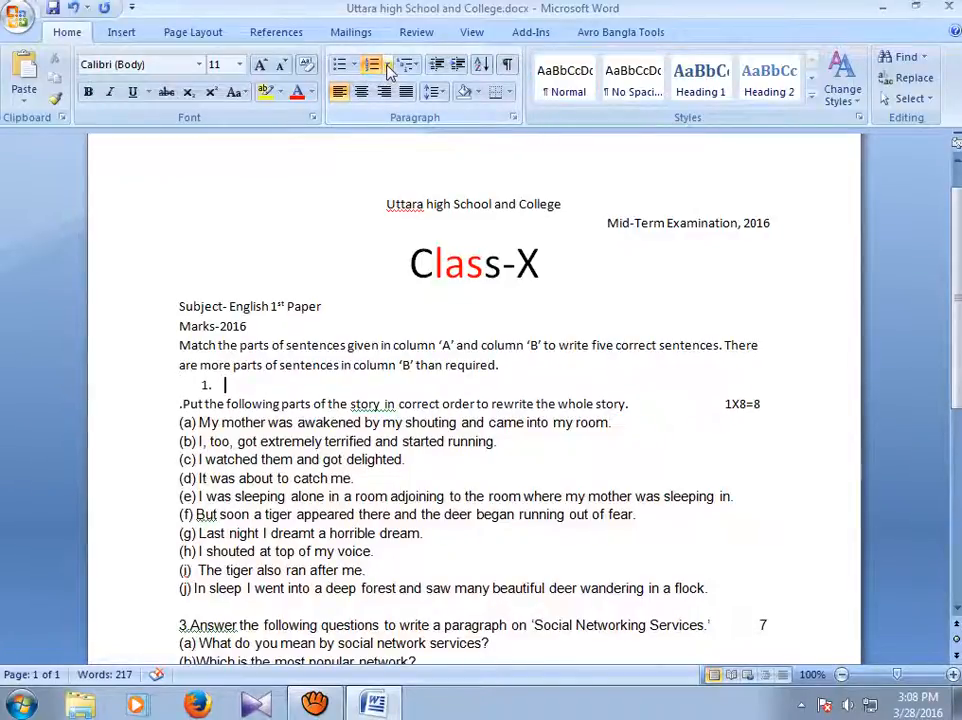
left_click(389, 68)
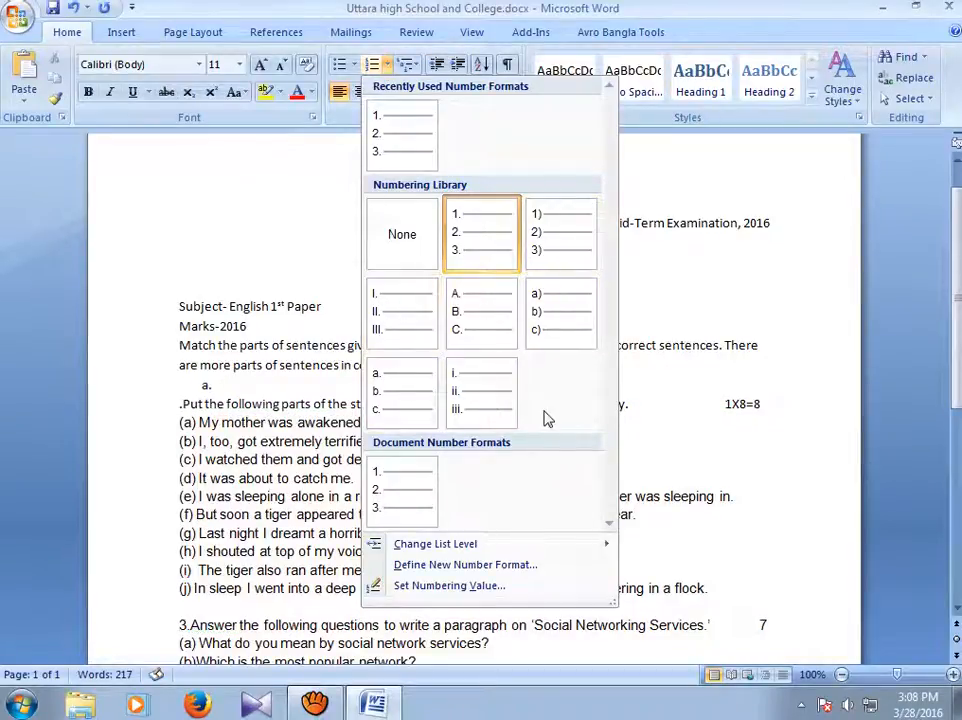
left_click(470, 238)
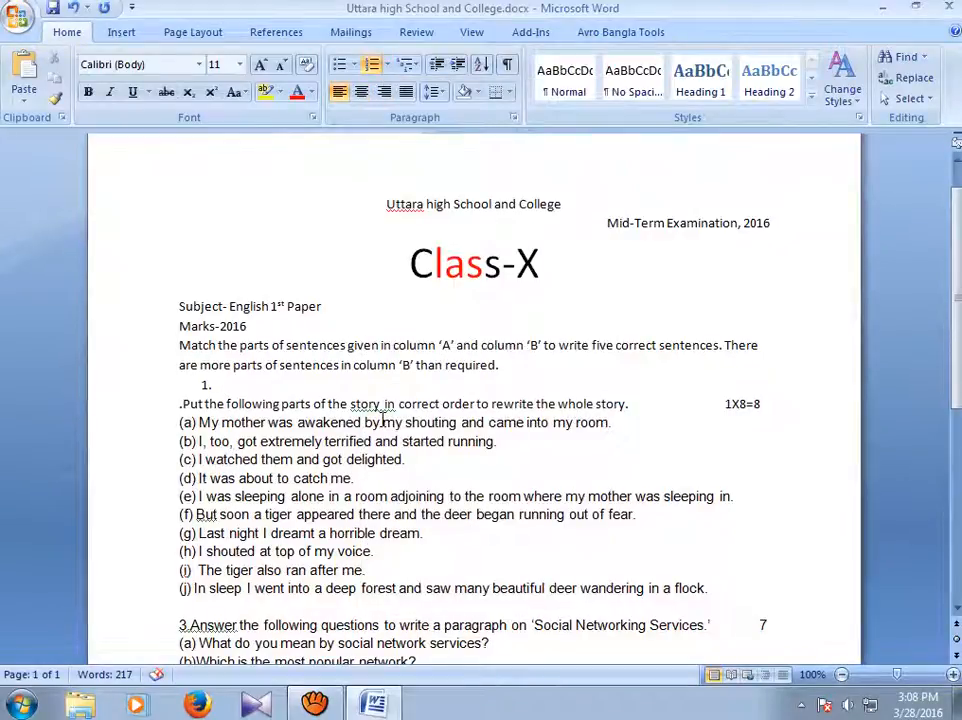
type("what is ")
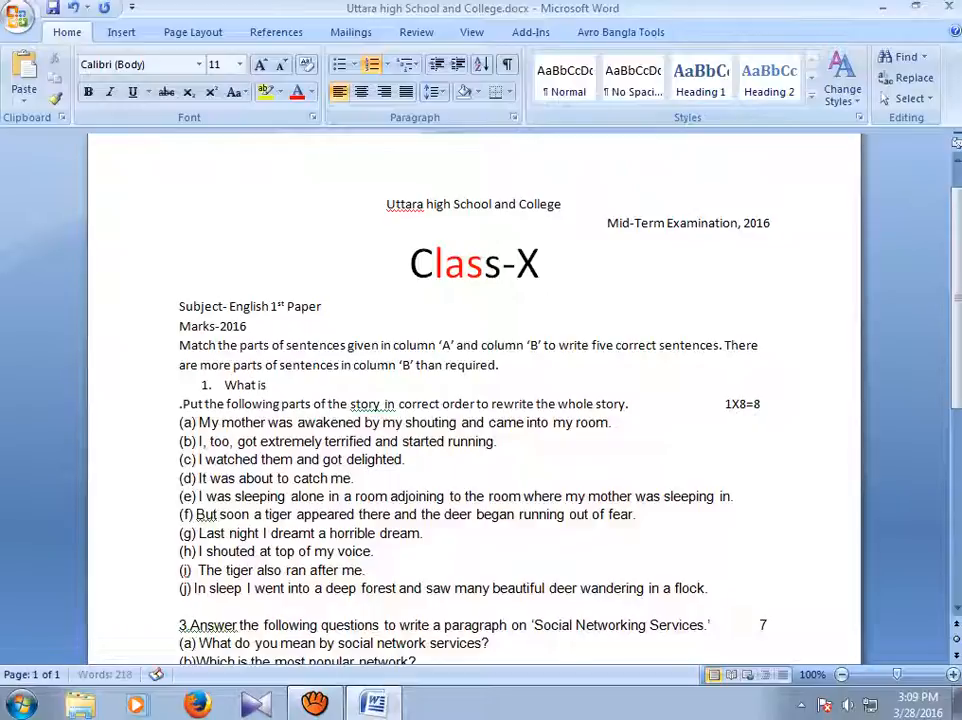
type("your name")
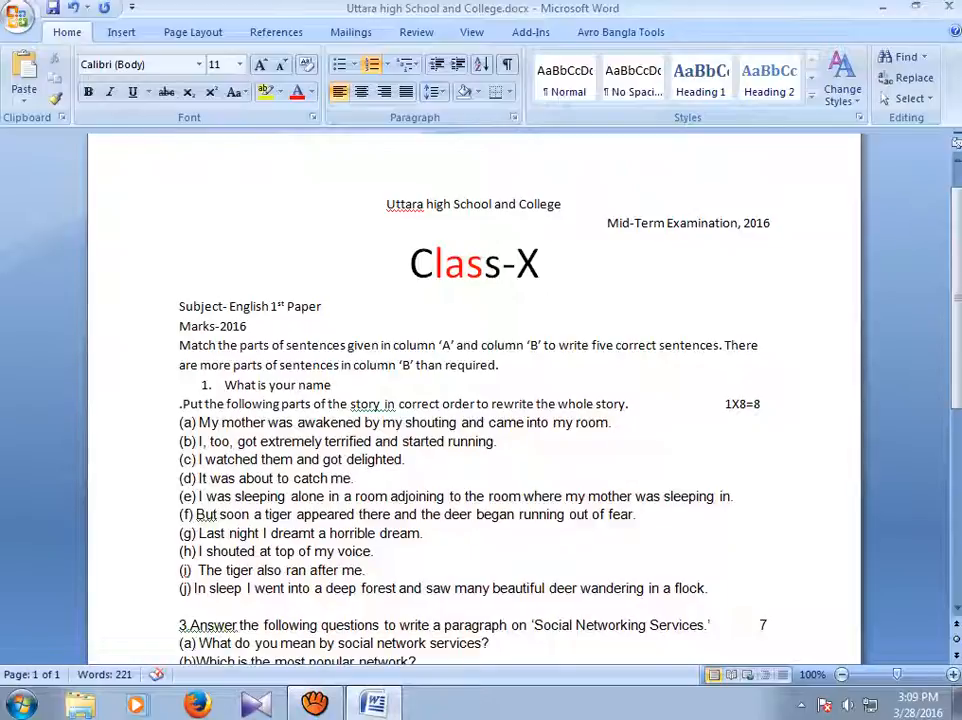
key("Return")
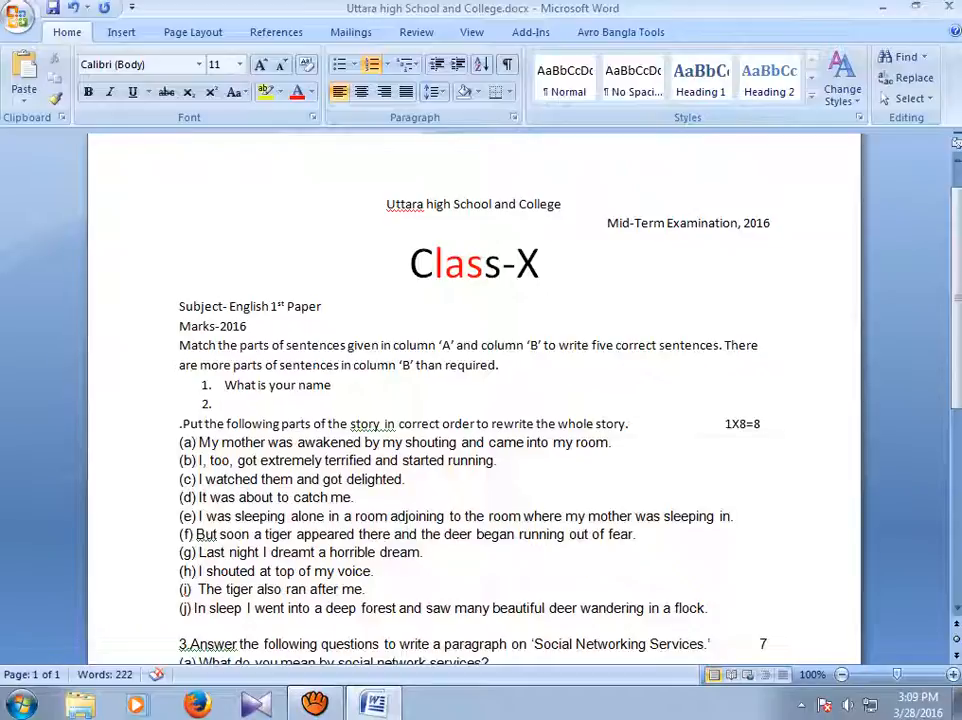
- Enter "What is your father name" as the second item of the numbered list
type("What i")
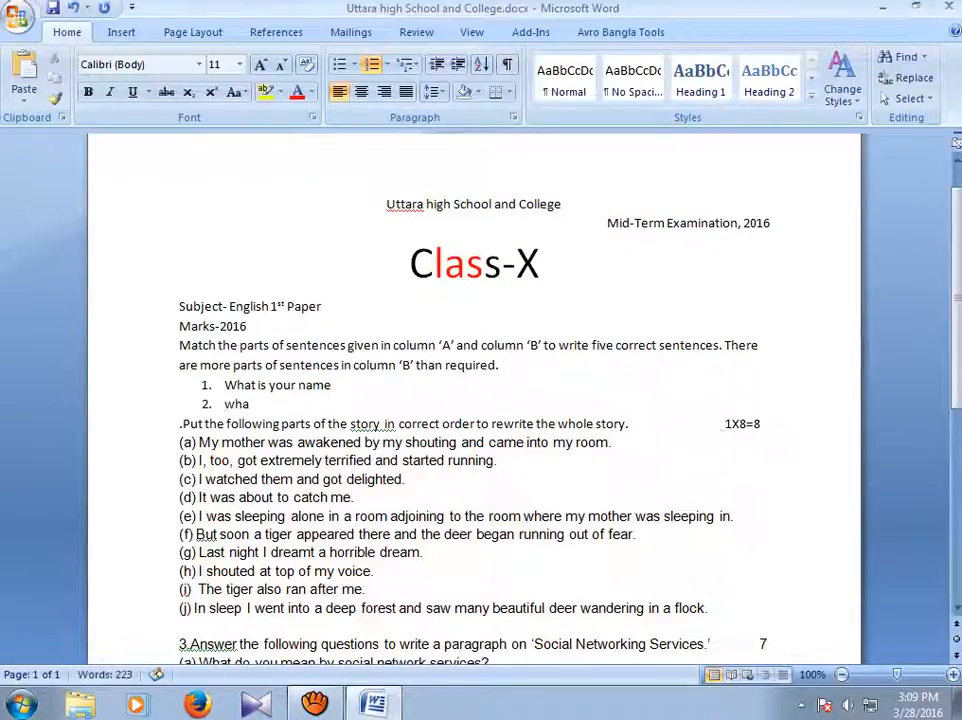
type("s y")
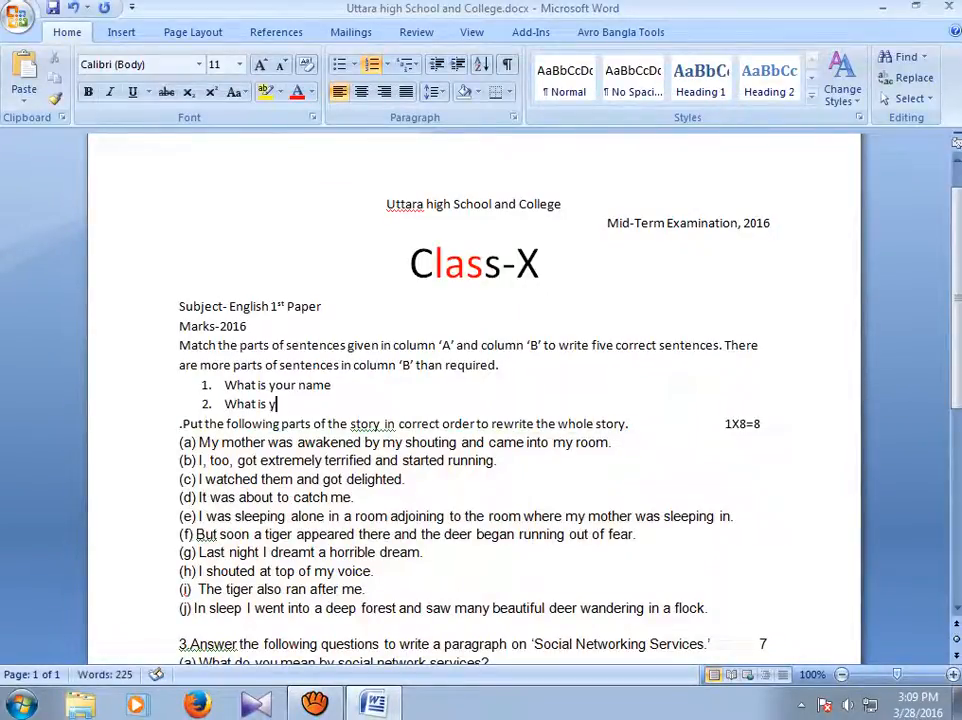
type("our fa")
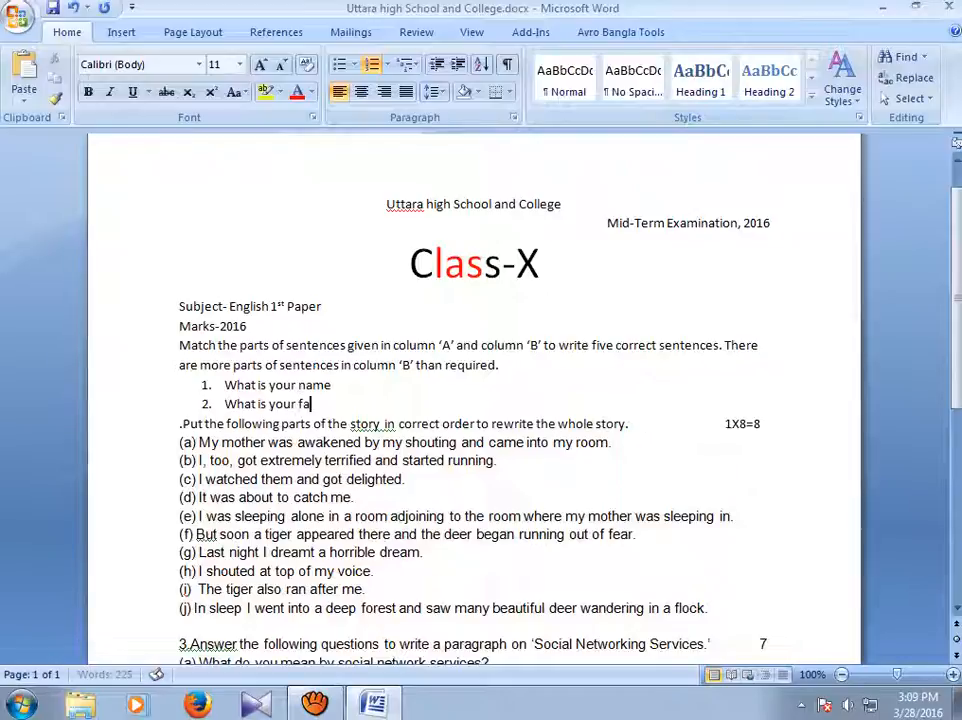
type("ther")
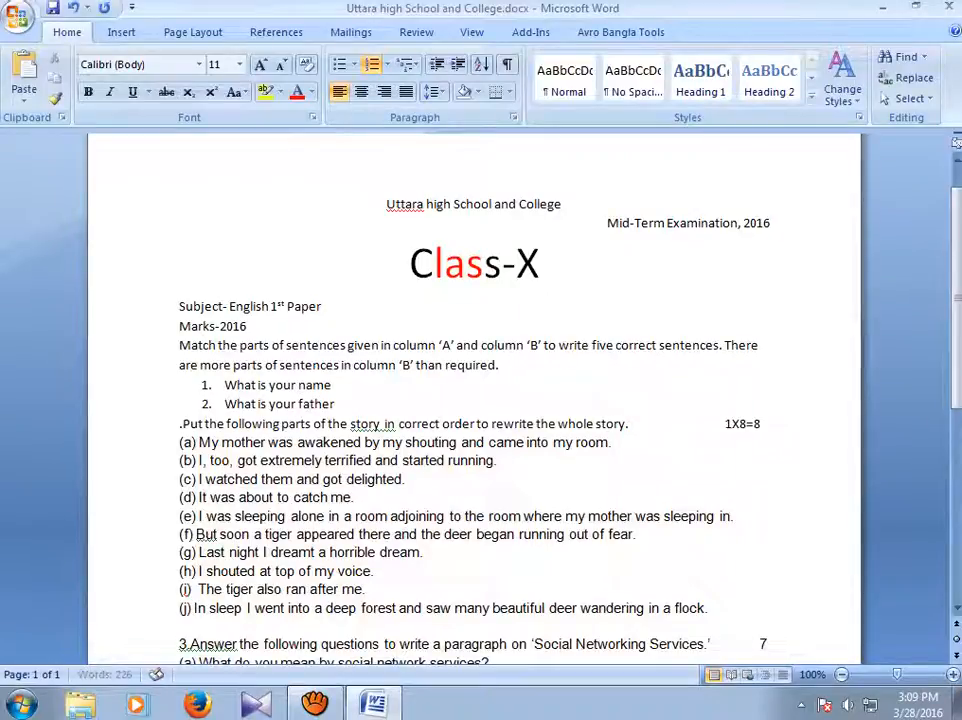
type(" name")
key("Return")
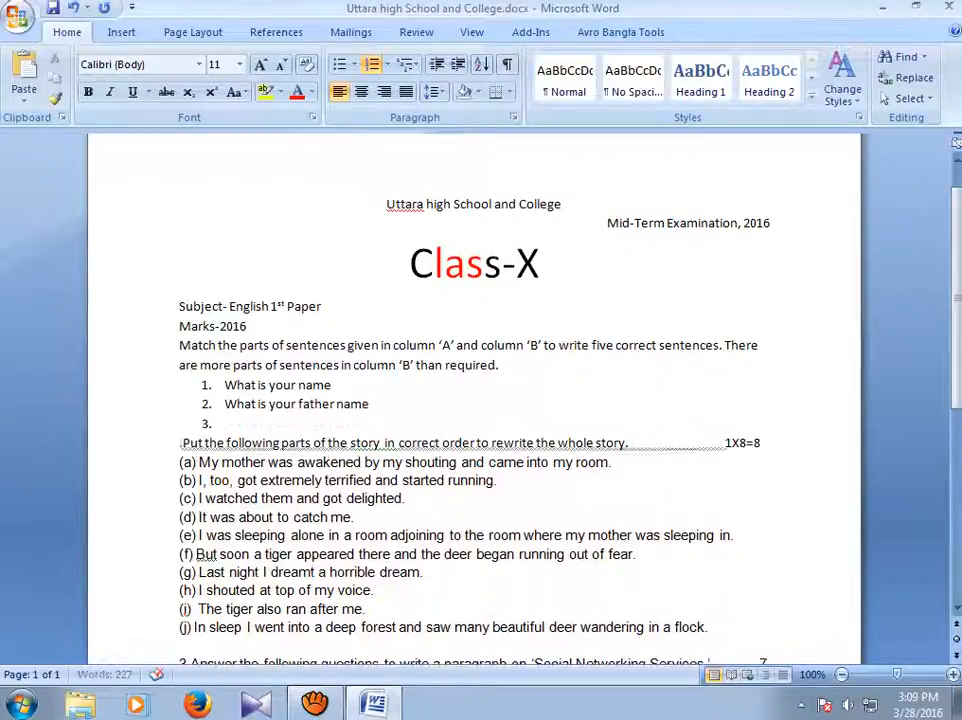
- Enter "Dfljkljkl" as the third numbered item and end the numbered list
type("df")
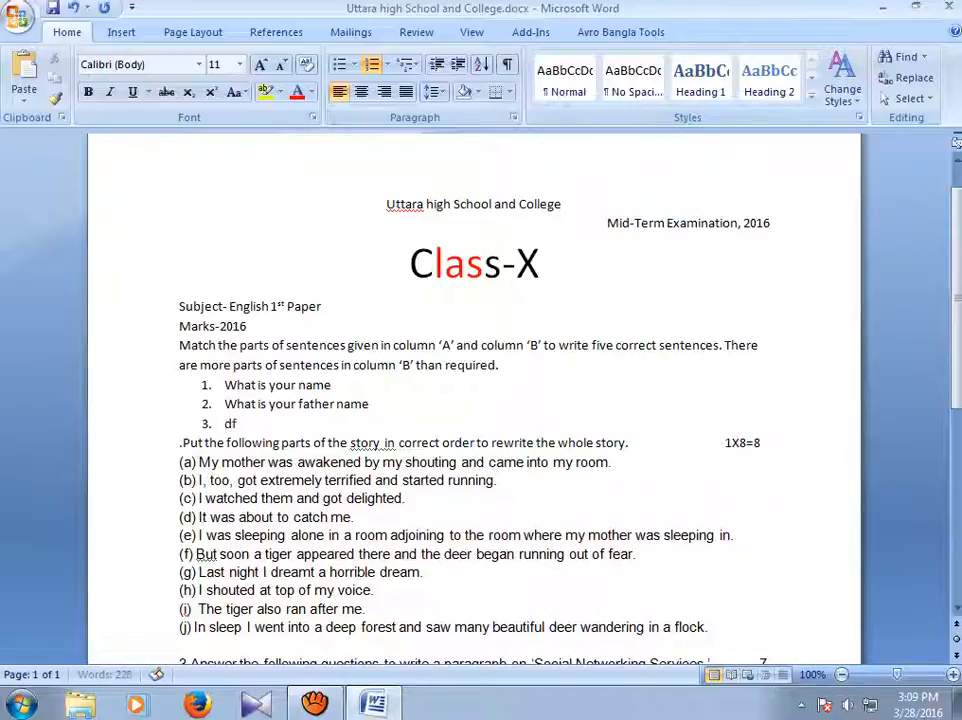
type("ljkljkl")
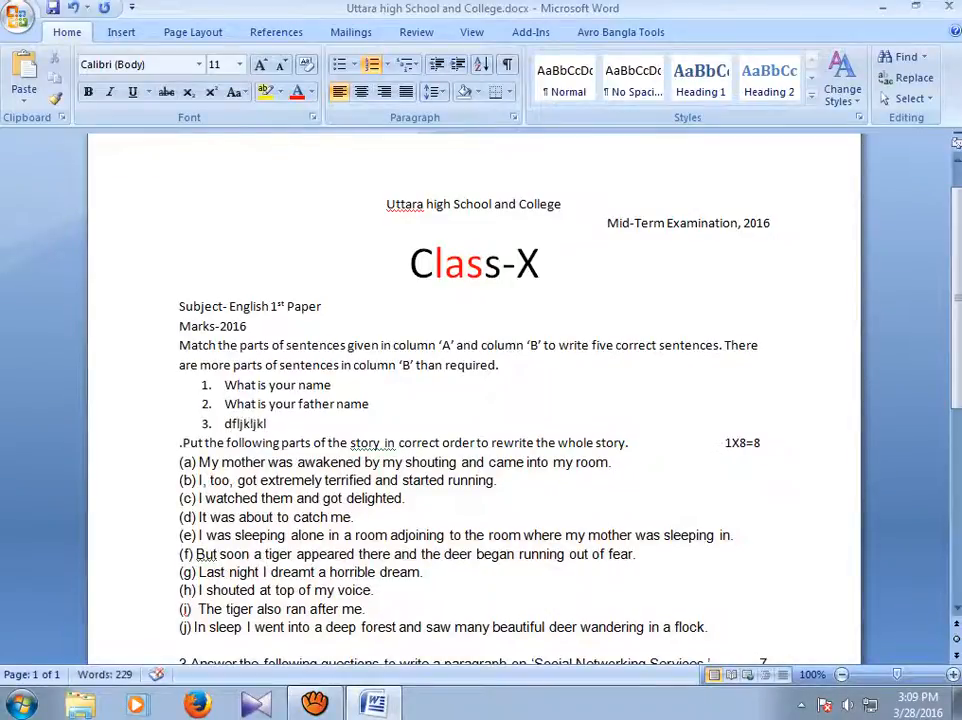
key("Return")
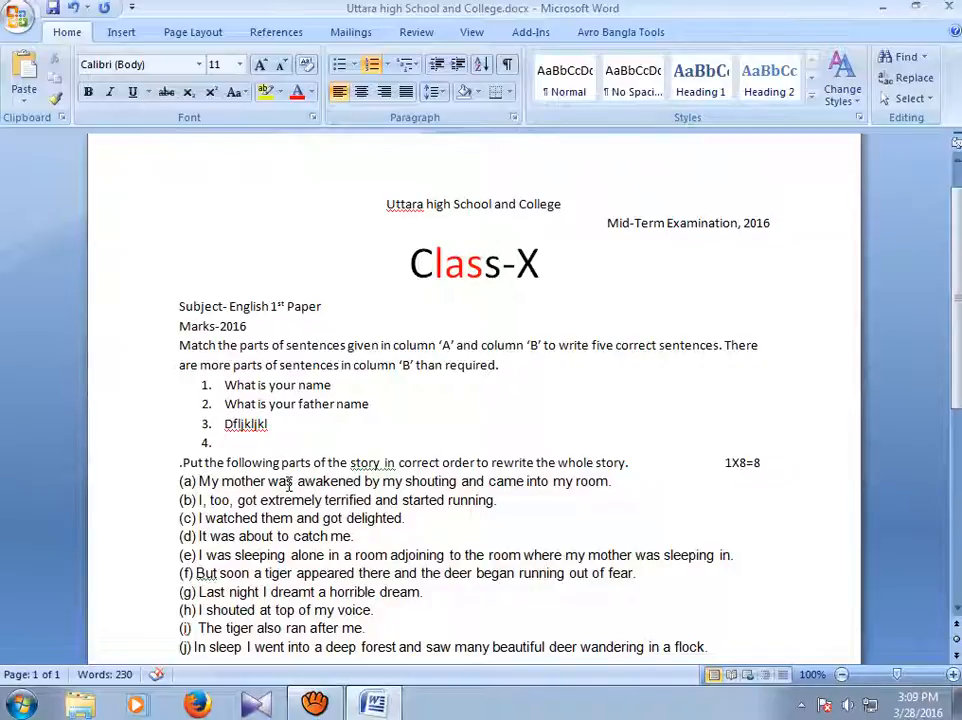
key("Return")
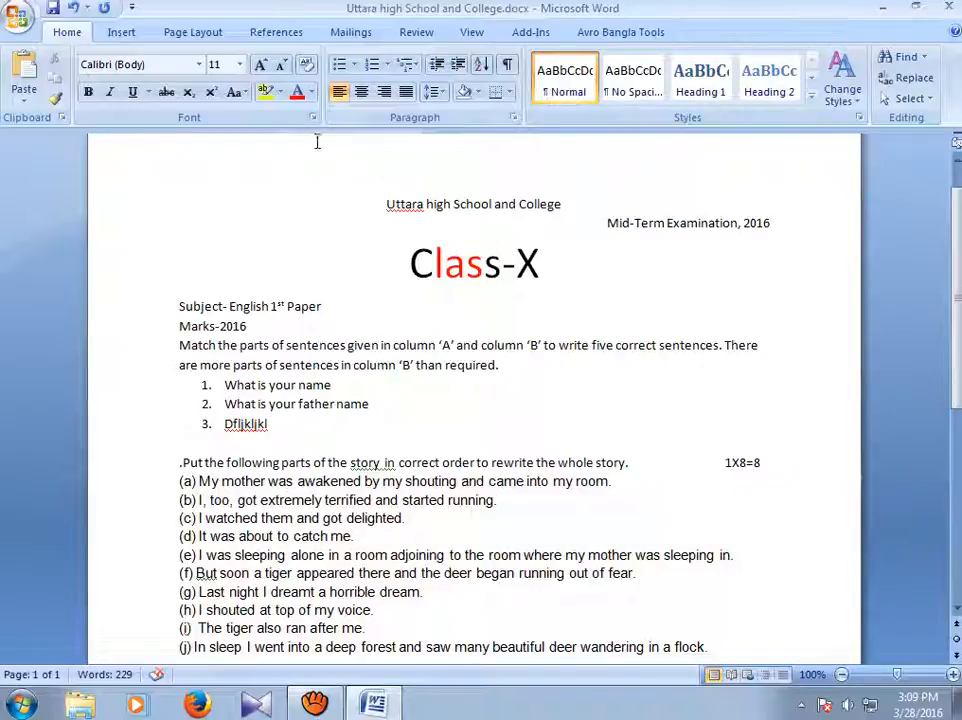
- Start a bulleted list with the multicolored cross bullet below the numbered items and enter "Bangladesh" as its first item
left_click(354, 65)
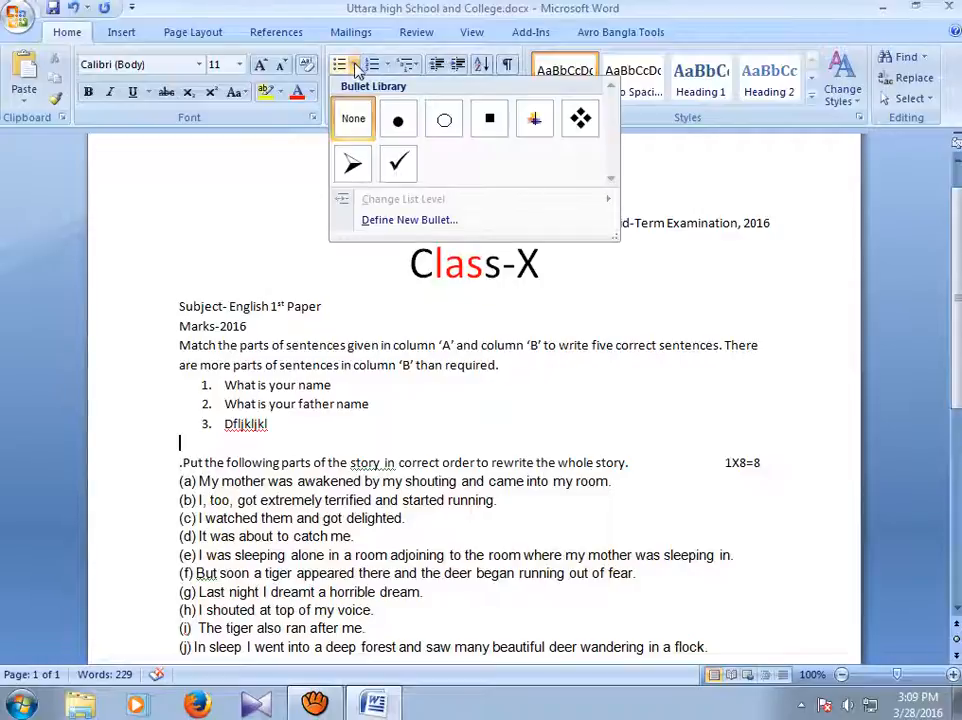
left_click(537, 123)
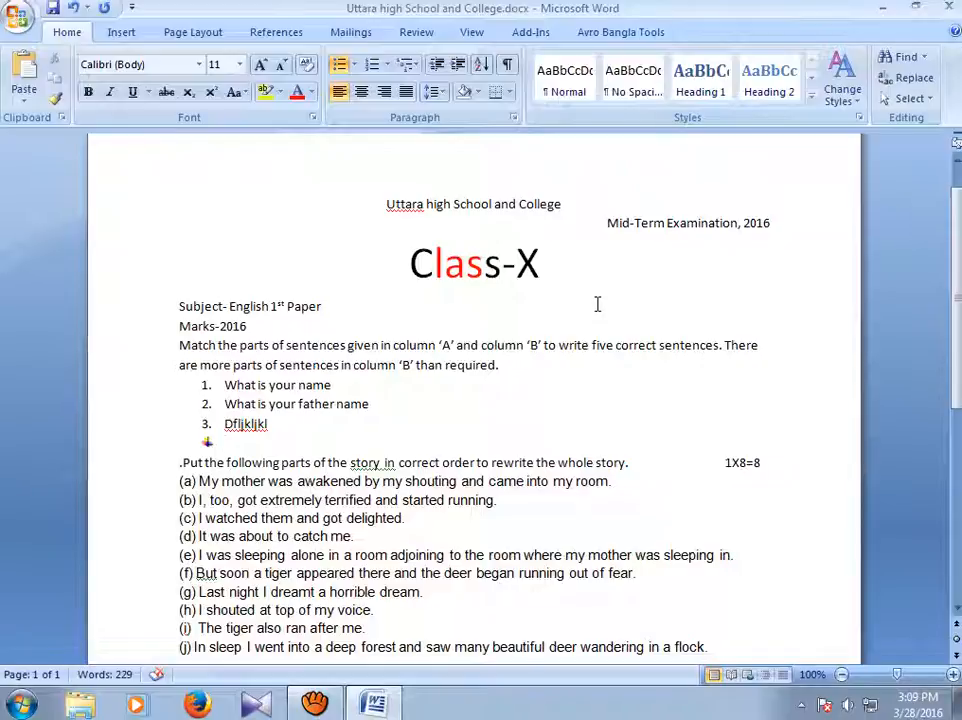
type("ban")
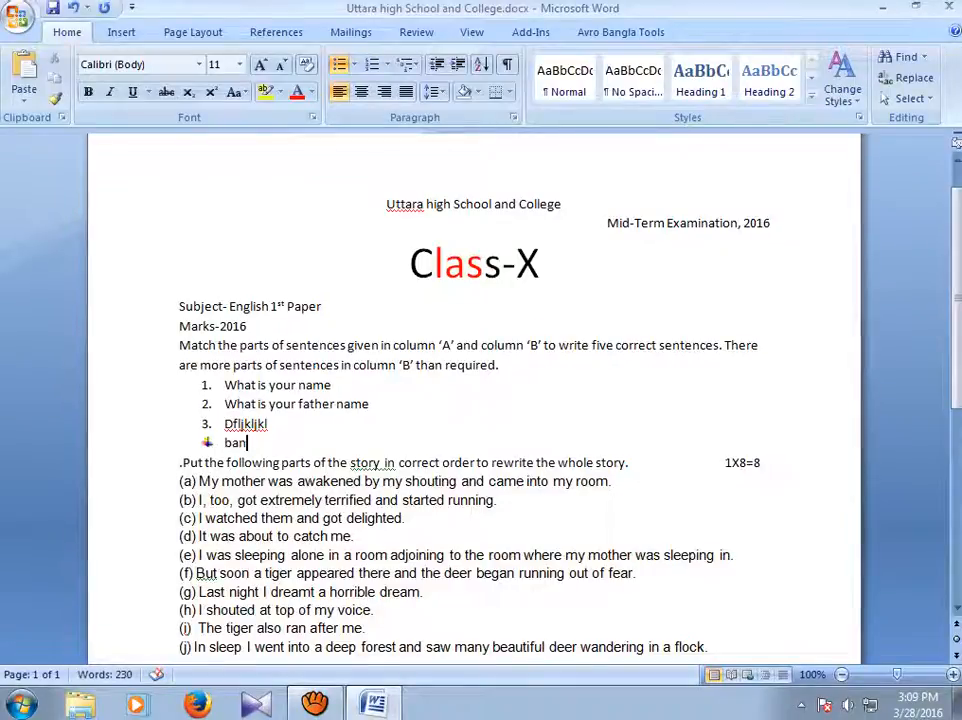
type("glade")
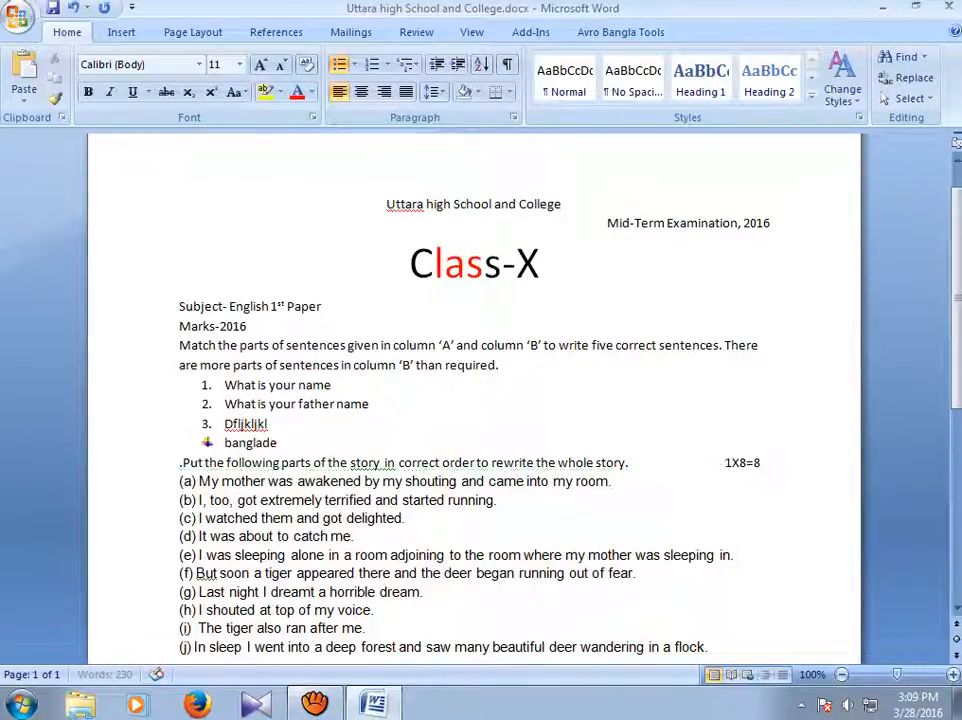
type("sh")
key("Return")
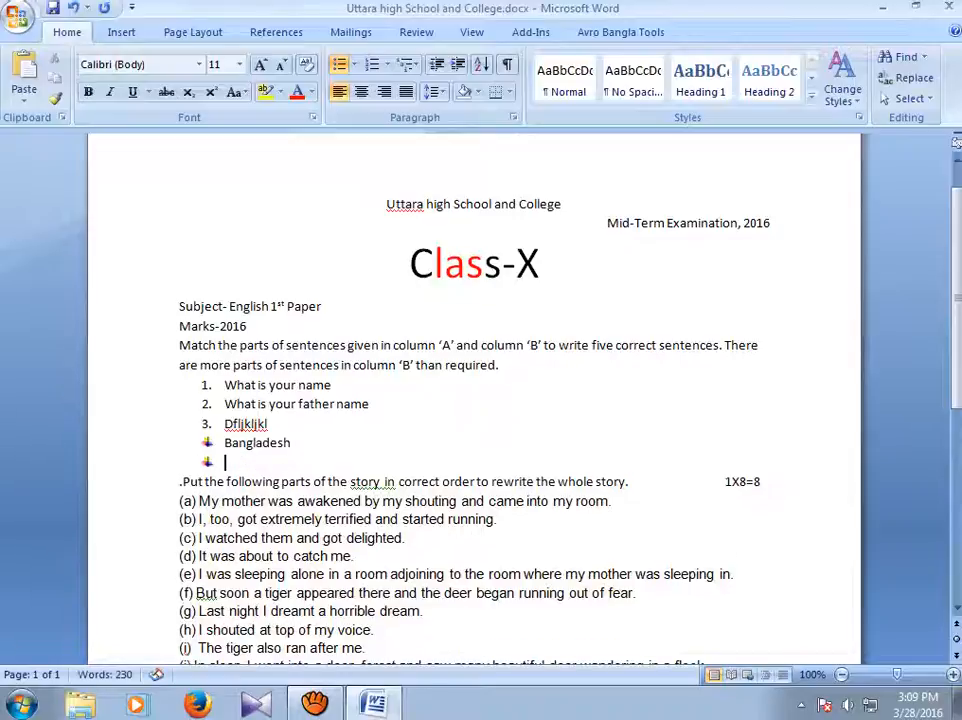
- Enter "India" as the second item of the bulleted list
type("Indid")
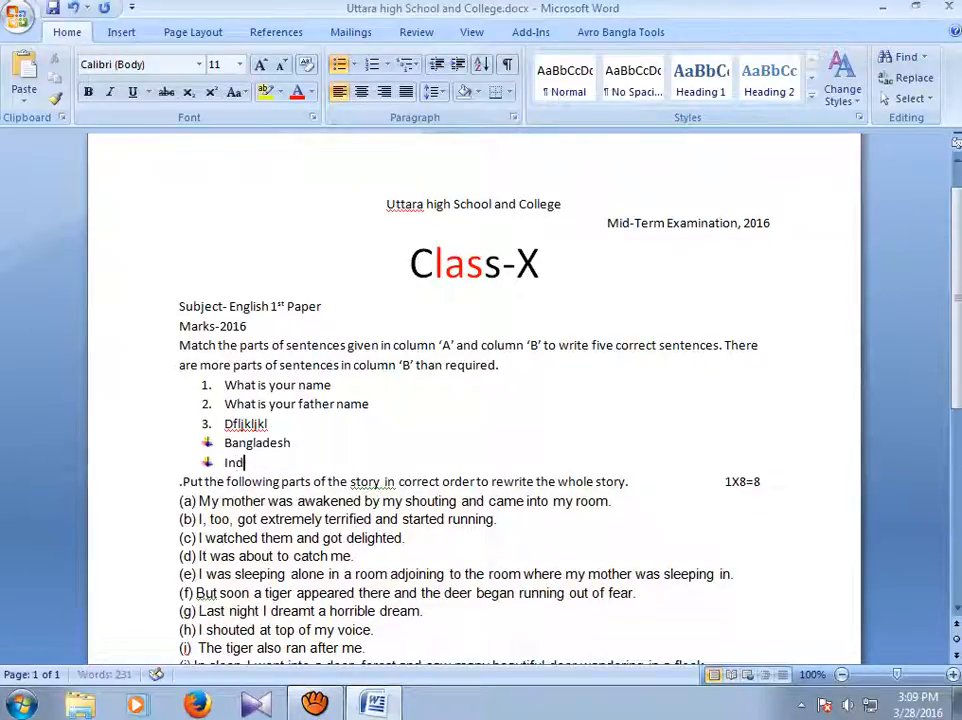
key("BackSpace")
key("BackSpace")
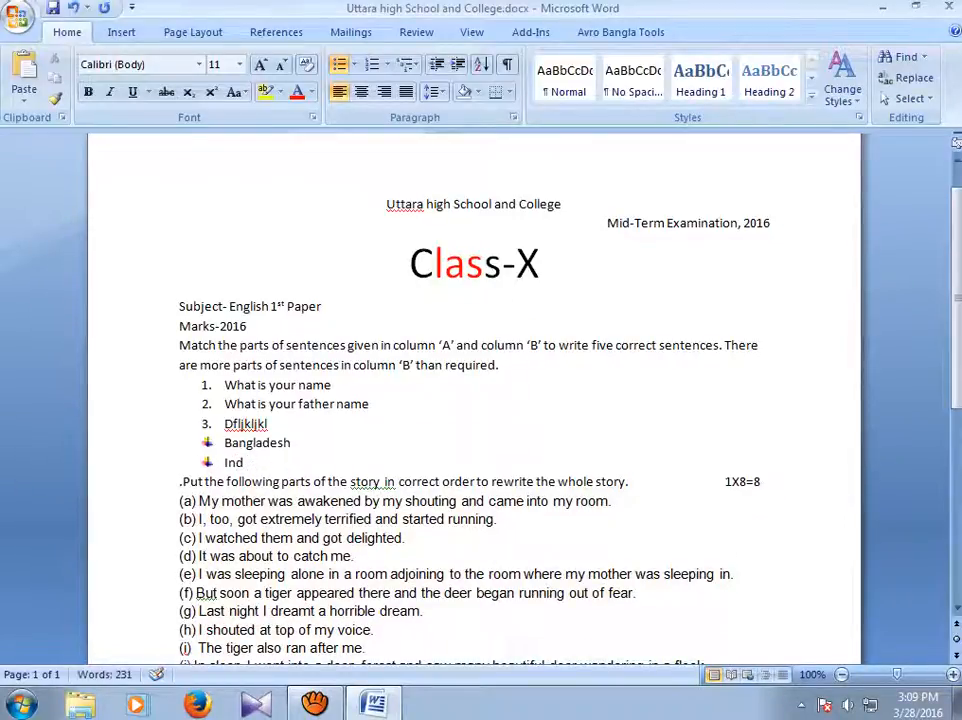
type("ia")
key("Return")
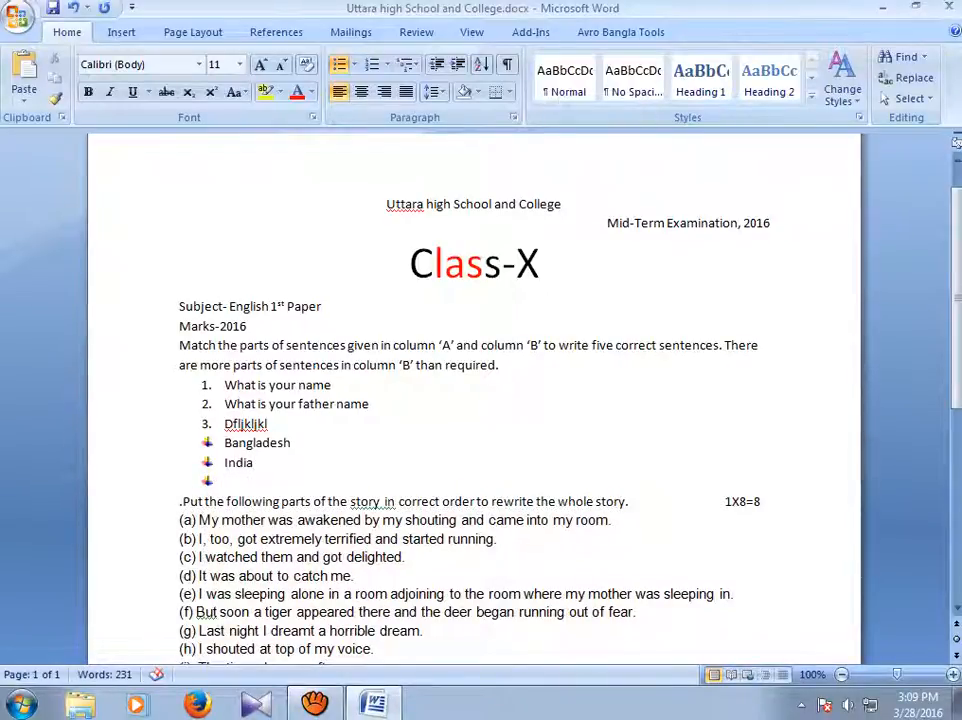
- Enter "Pakistan" as the third item of the bulleted list and start a fourth item
type("Paki")
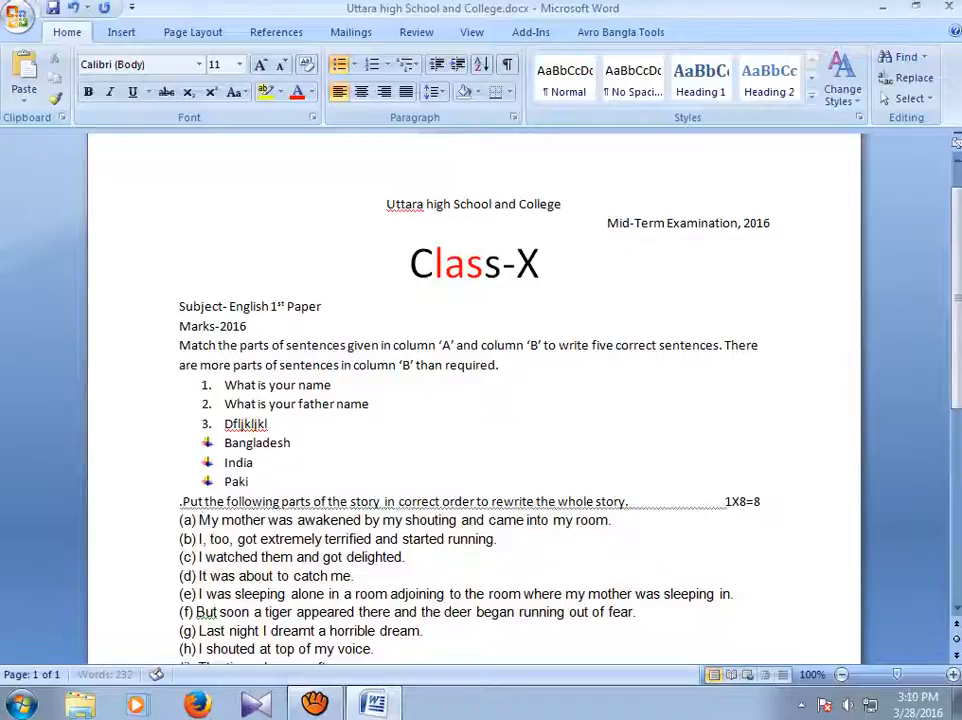
type("stan")
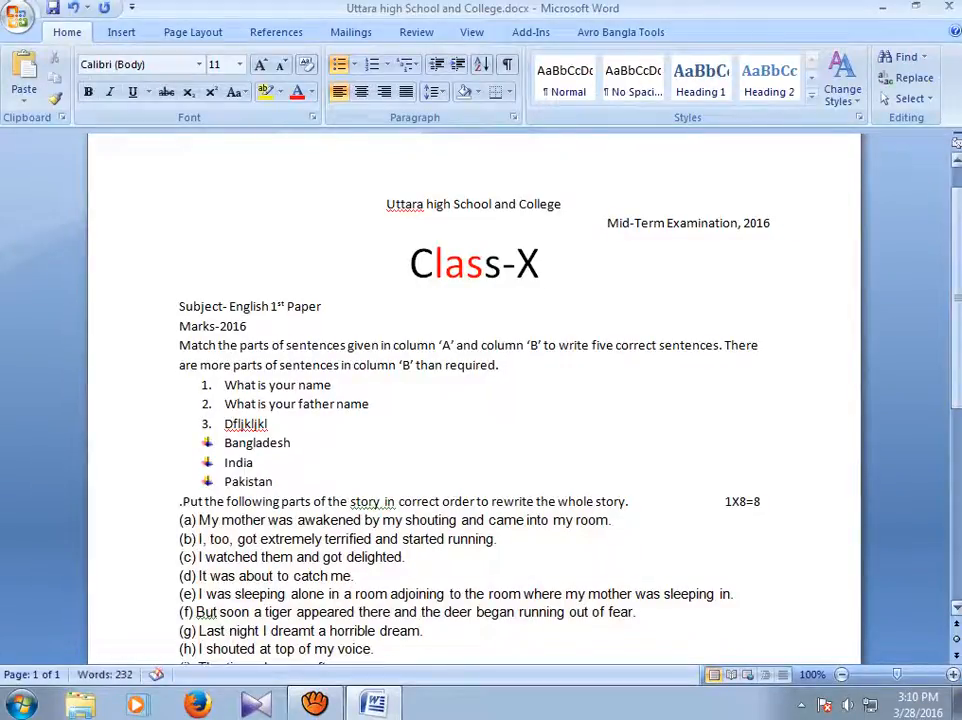
key("Return")
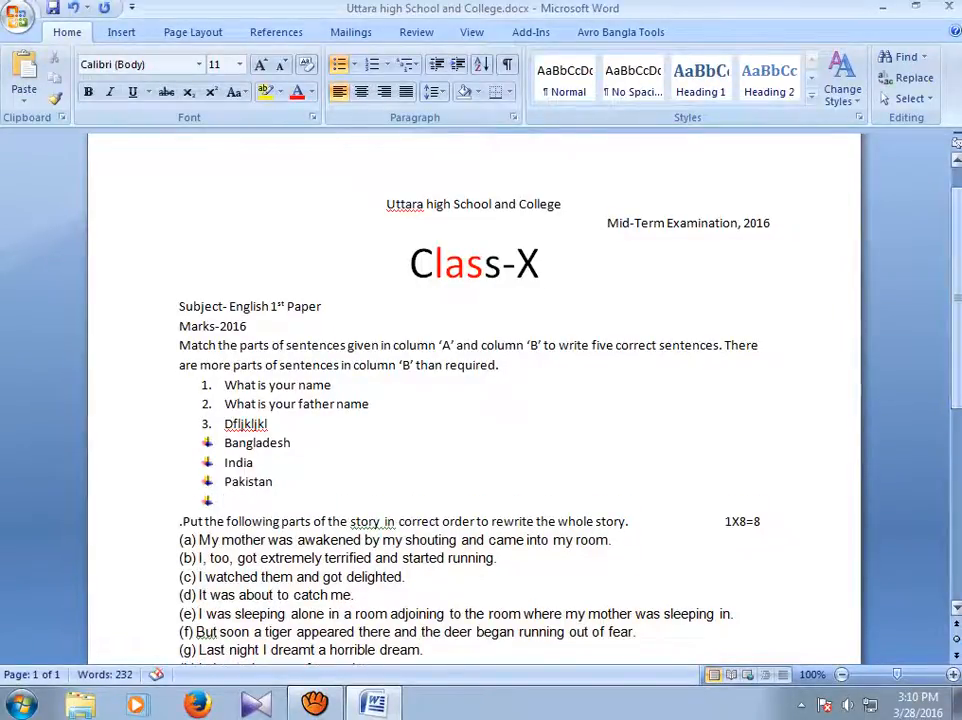
- Enter "America" as the fourth bulleted item and end the bulleted list with an unbulleted blank line
type("Ame")
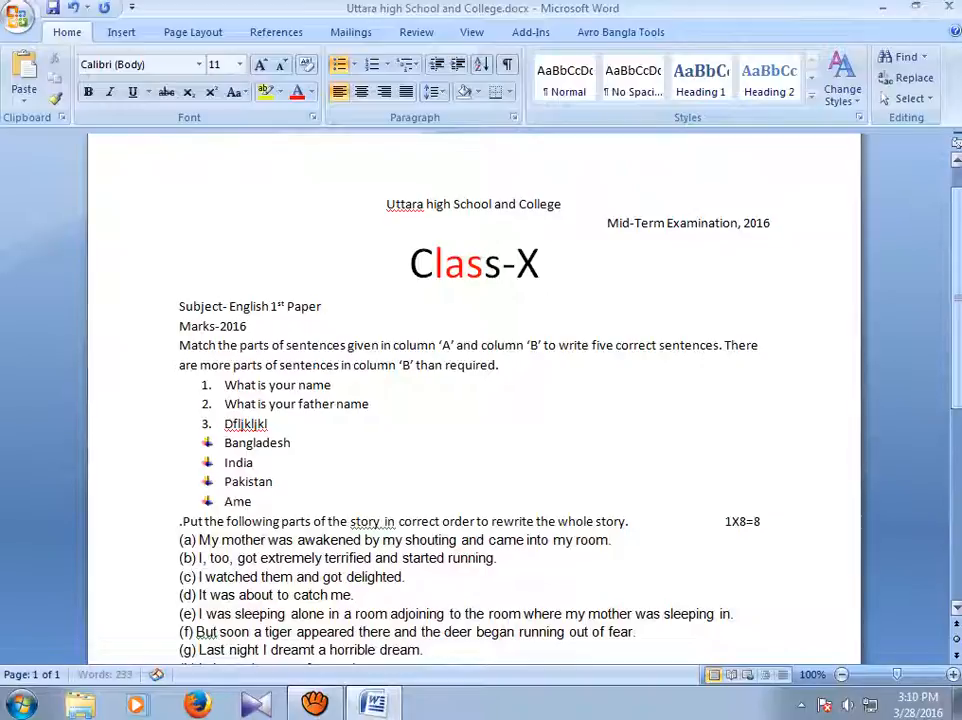
type("rica")
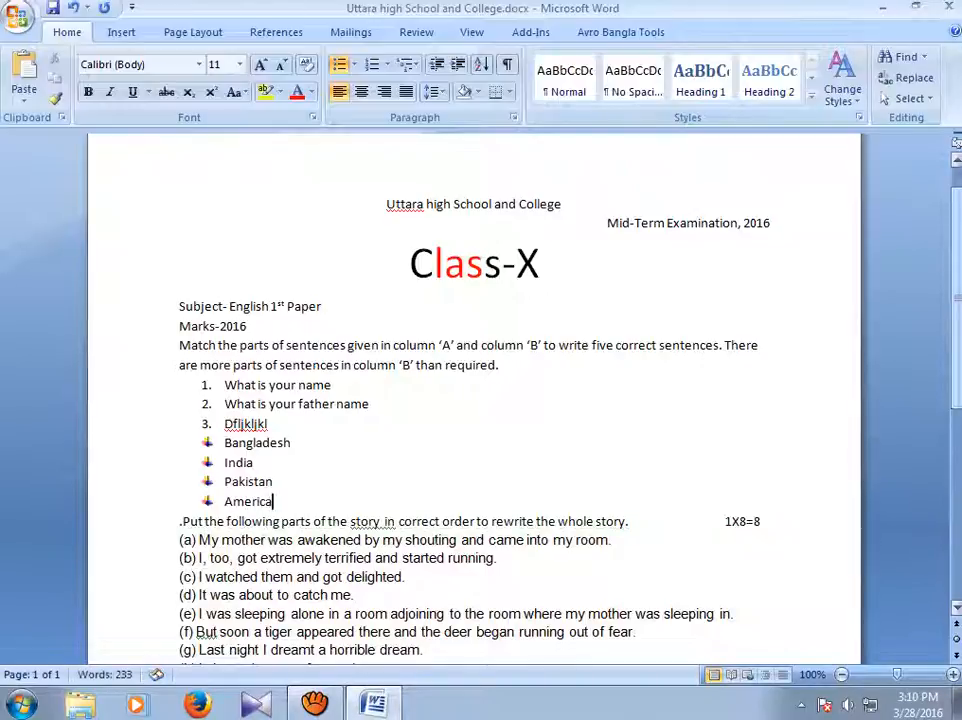
key("Return")
type(".")
key("BackSpace")
key("BackSpace")
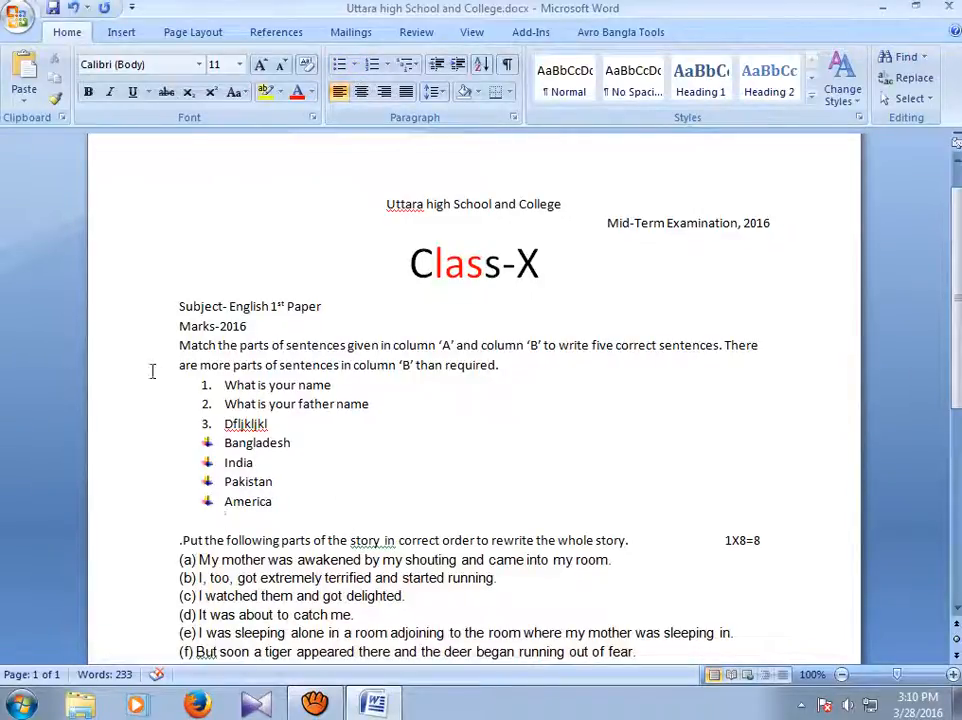
- Insert Penguins.jpg from the Sample Pictures folder on the blank line below the bulleted list
scroll(440, 397, "down", 8)
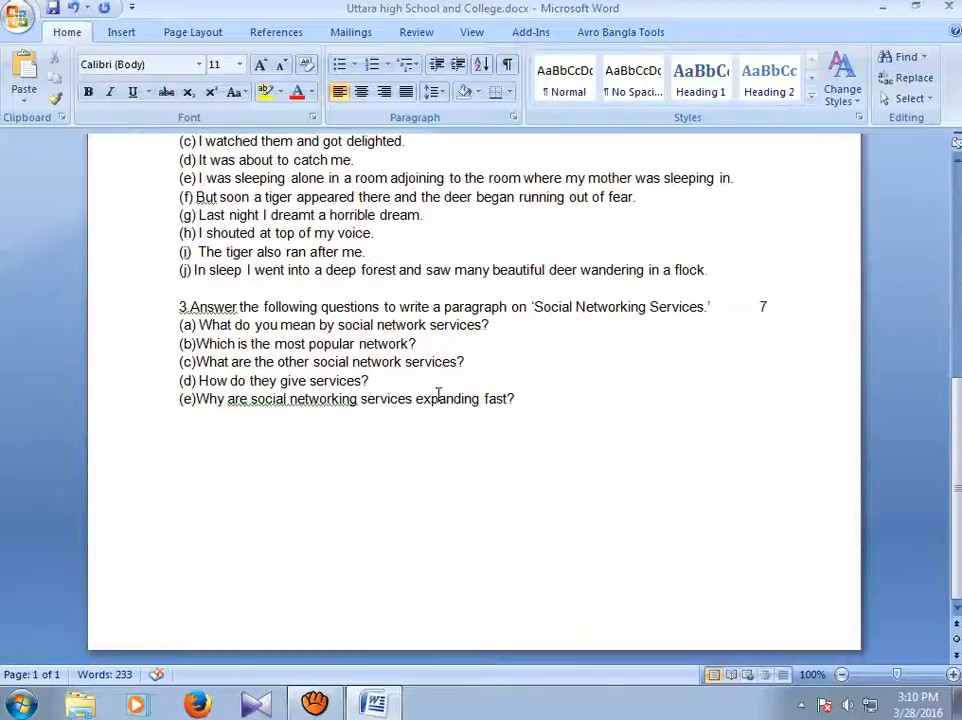
scroll(443, 395, "up", 5)
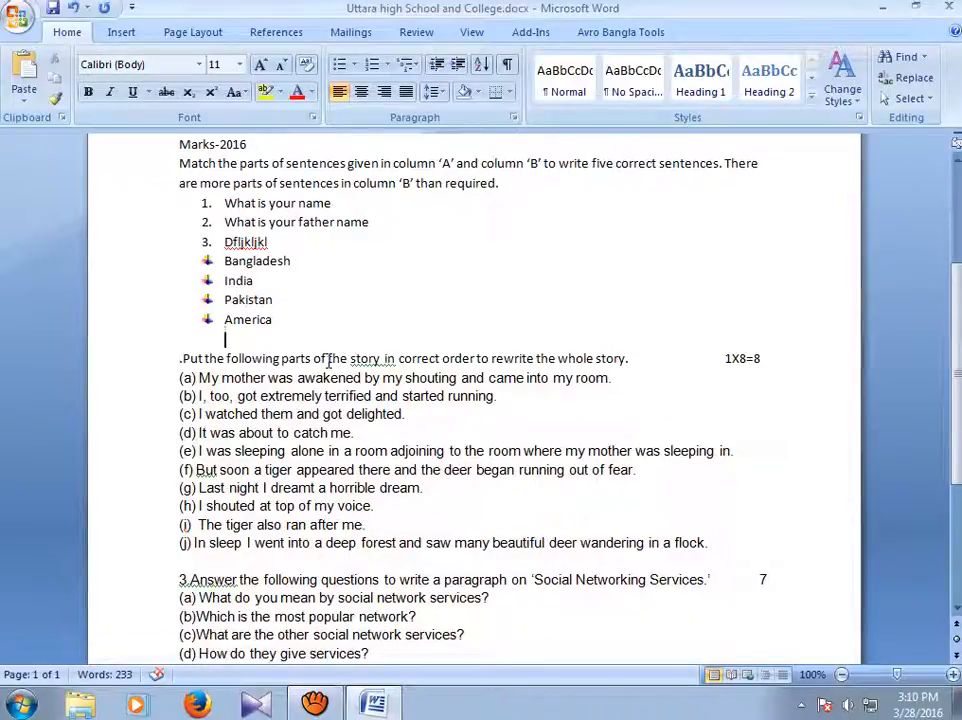
left_click(122, 34)
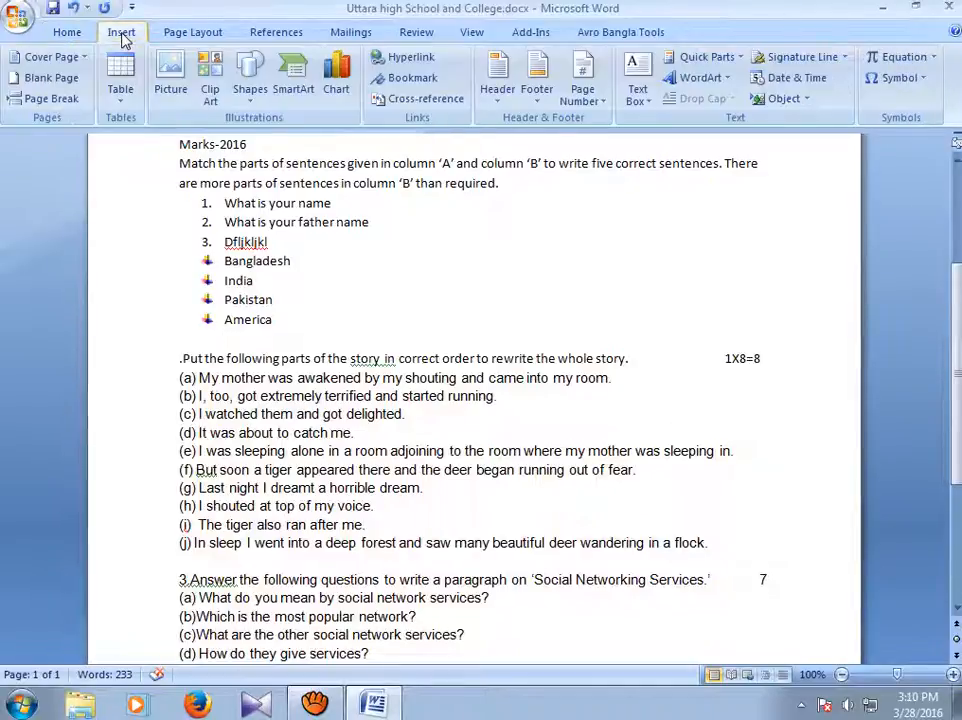
left_click(174, 68)
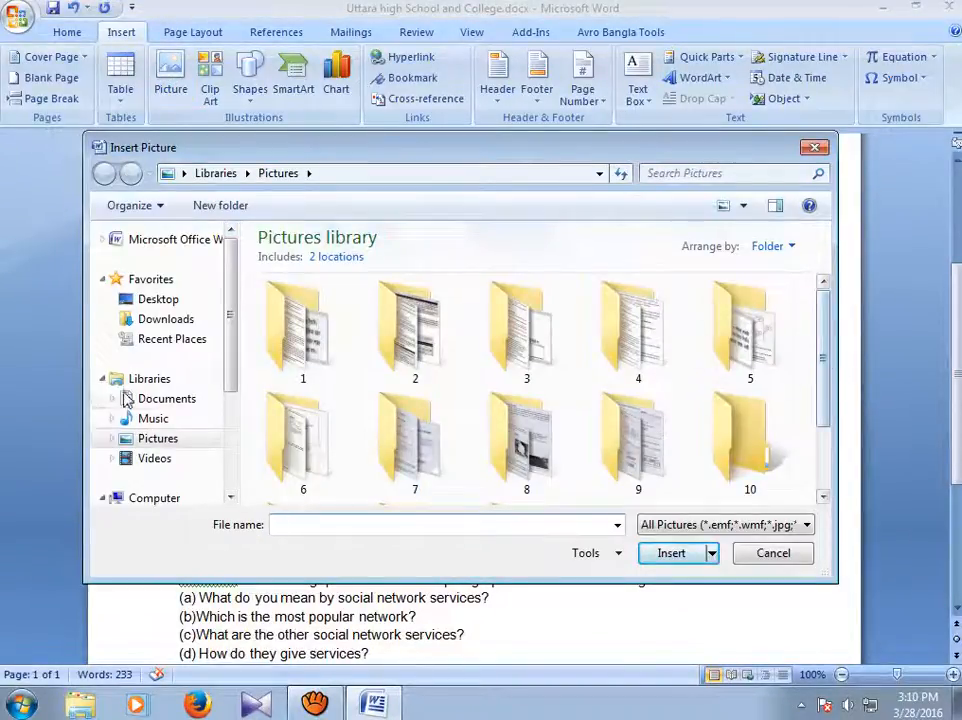
left_click(160, 447)
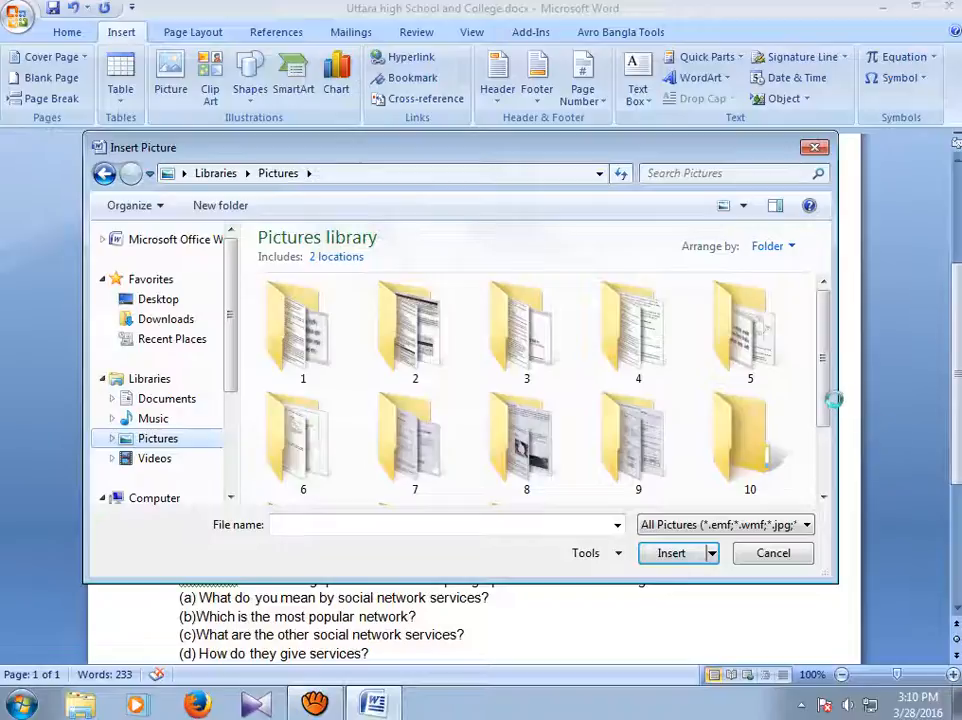
left_click_drag(822, 404, 822, 470)
double_click(533, 428)
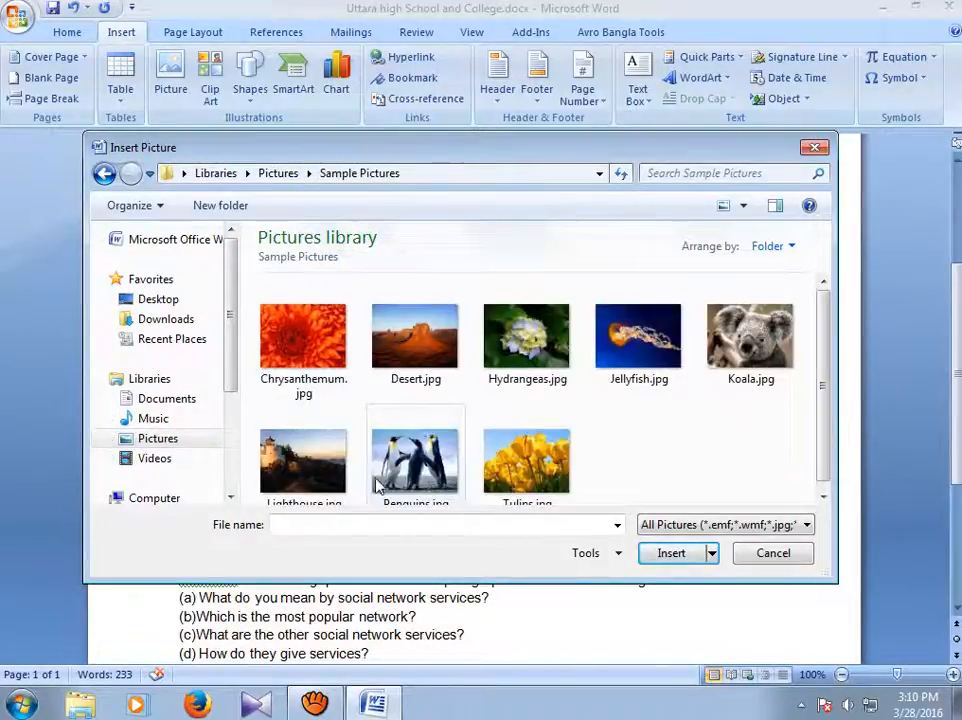
left_click(435, 465)
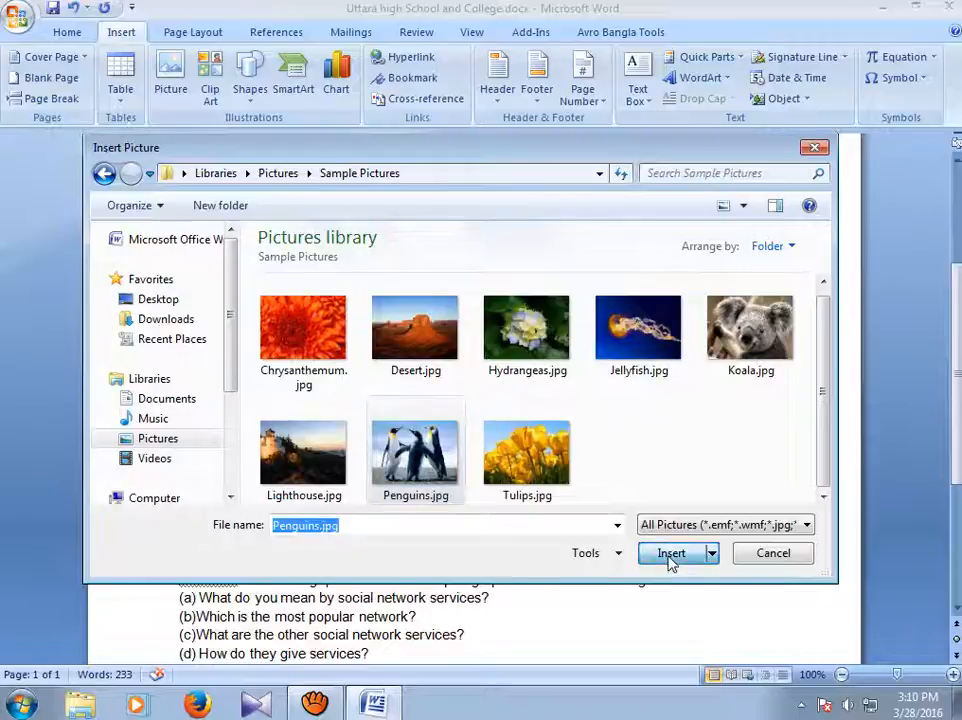
left_click(670, 553)
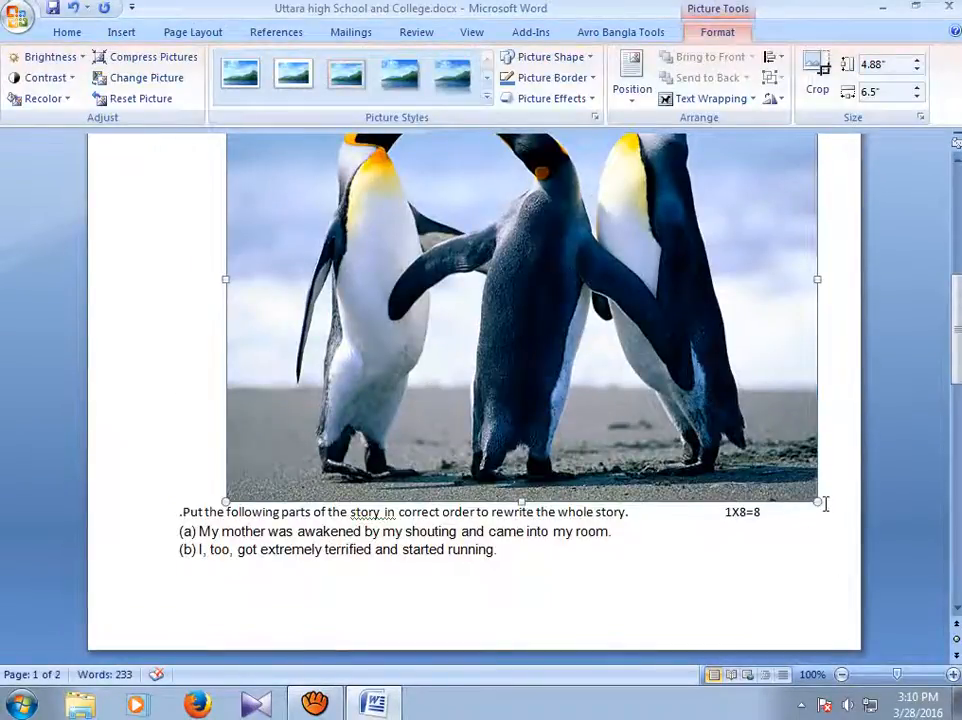
- Shrink the penguin picture to about 4.1" by 5.47" and apply the white-framed picture style with diagonally snipped corners
left_click_drag(722, 397, 719, 453)
scroll(540, 430, "up", 5)
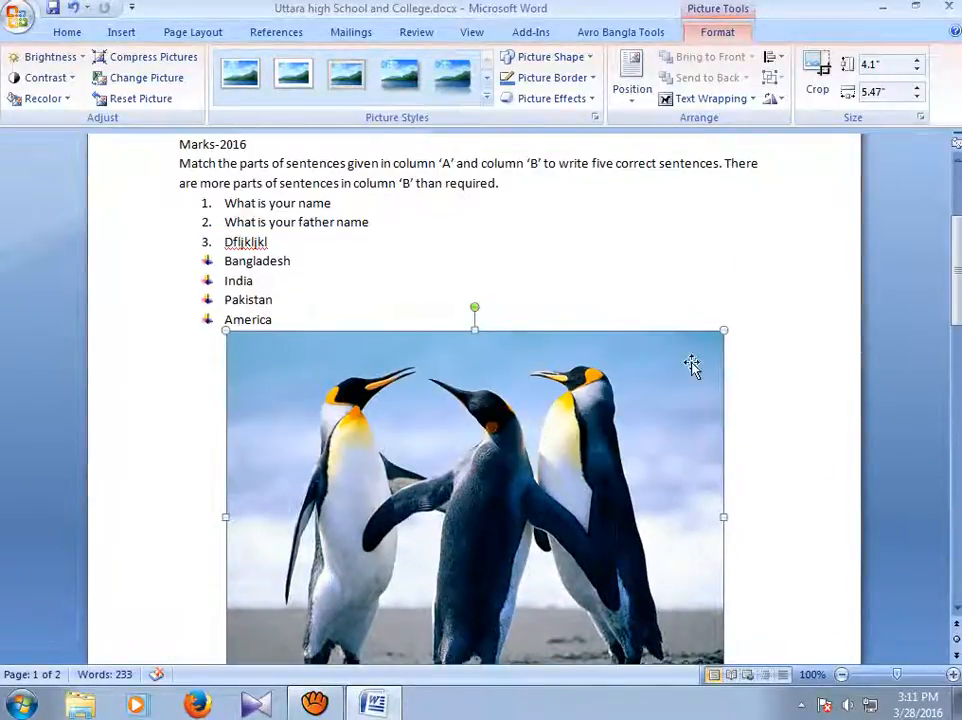
left_click(485, 101)
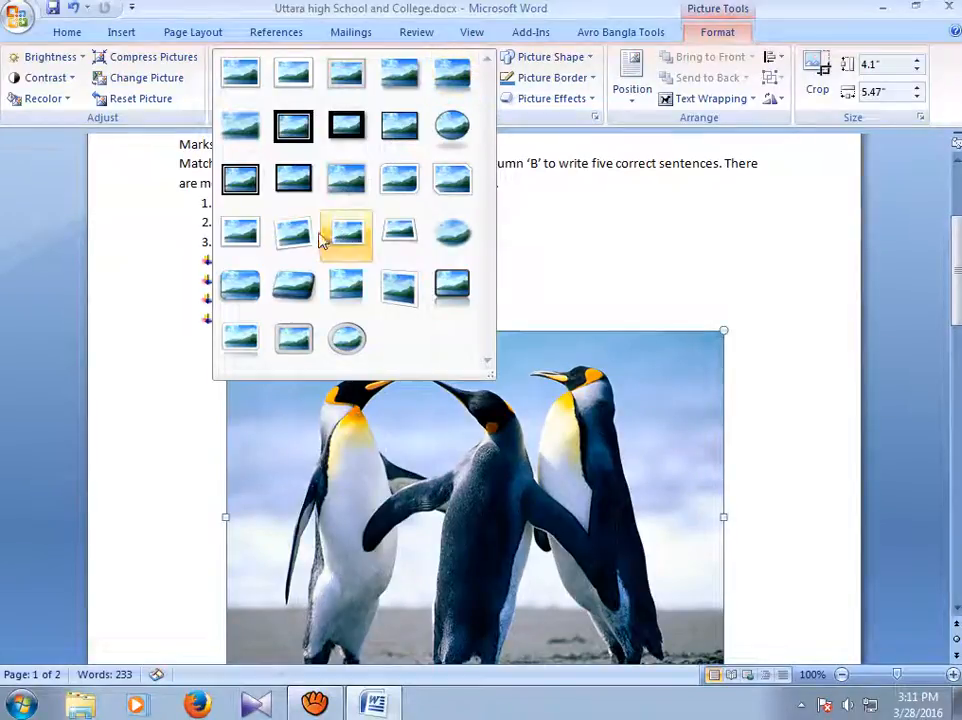
left_click(447, 183)
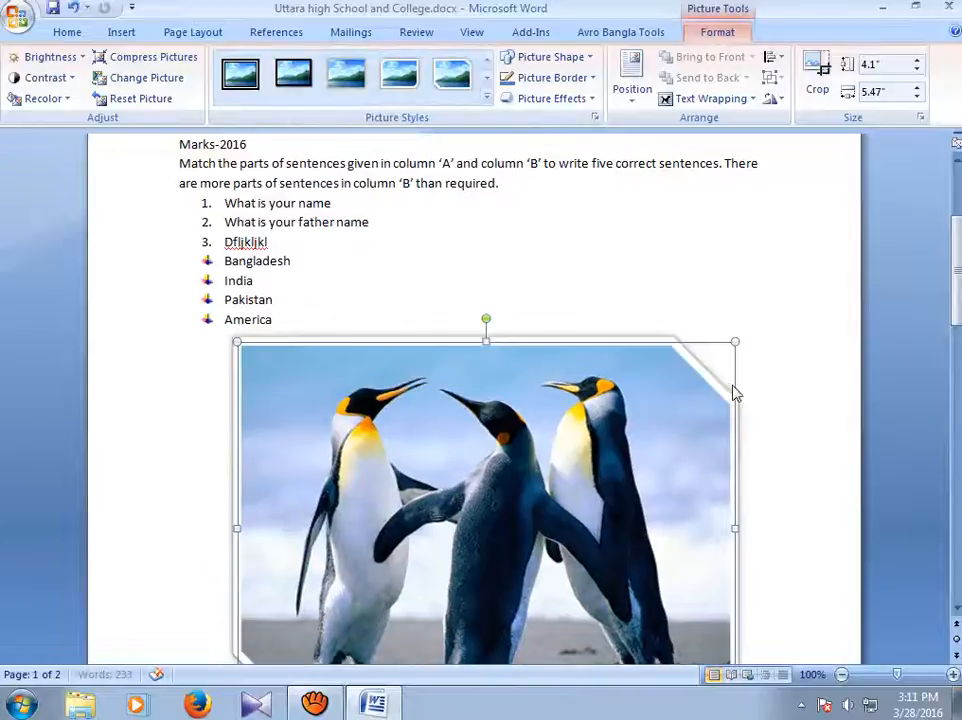
scroll(539, 318, "down", 5)
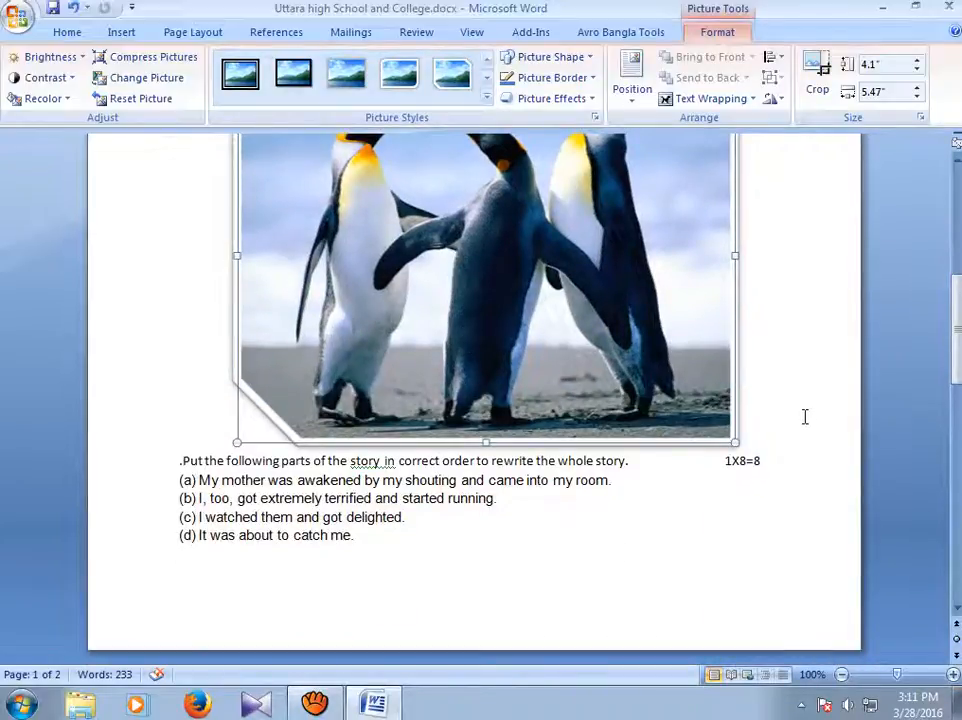
scroll(795, 402, "up", 5)
- Set the penguin picture's text wrapping to Behind Text
left_click(547, 283)
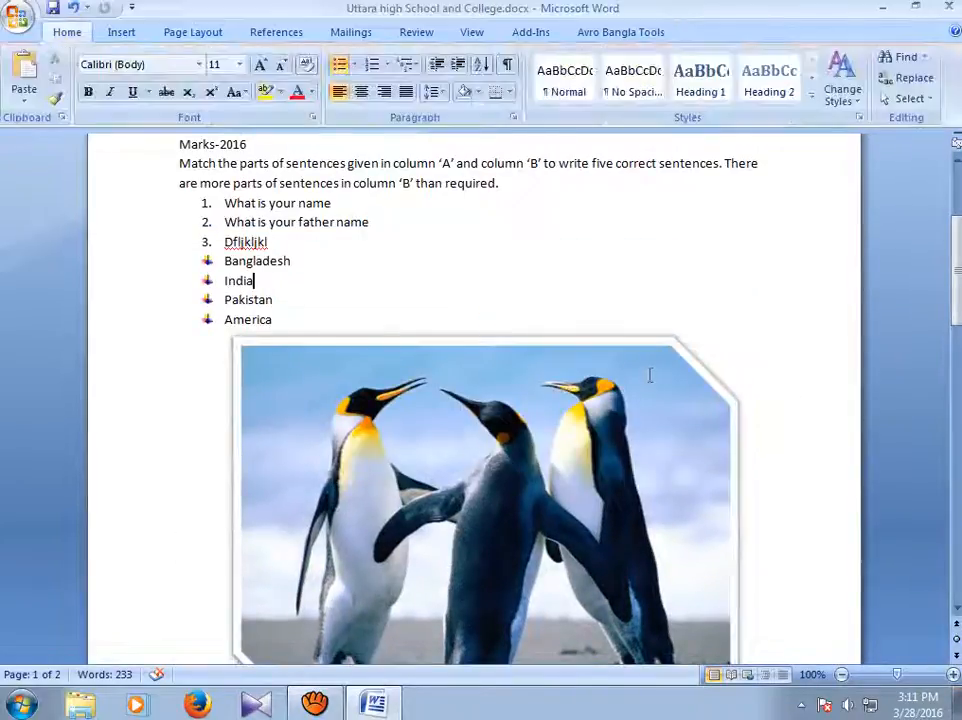
double_click(630, 373)
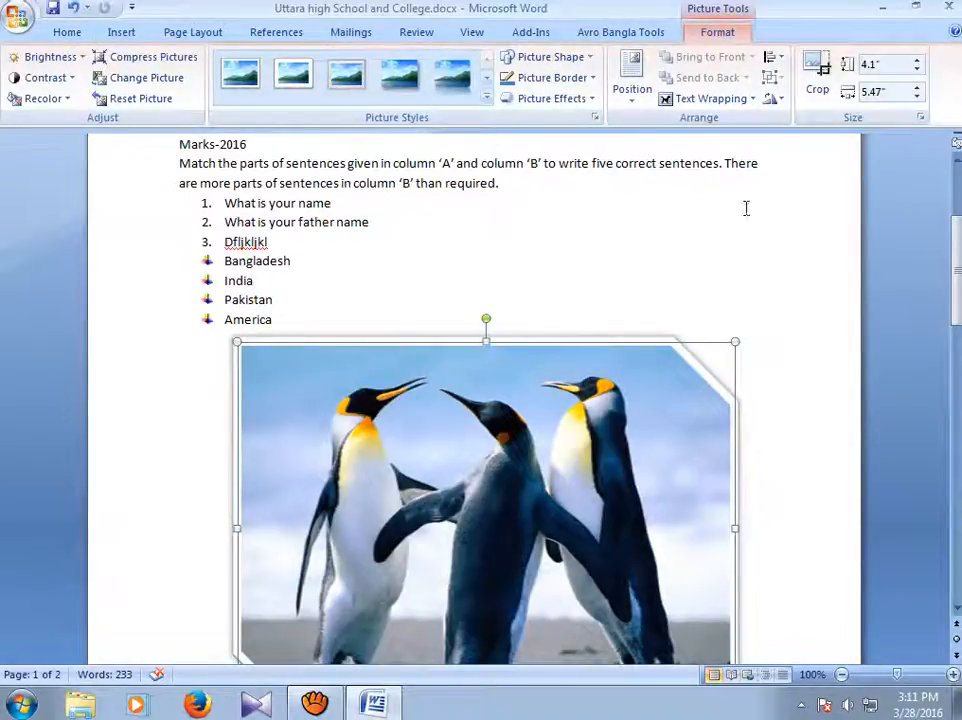
right_click(735, 344)
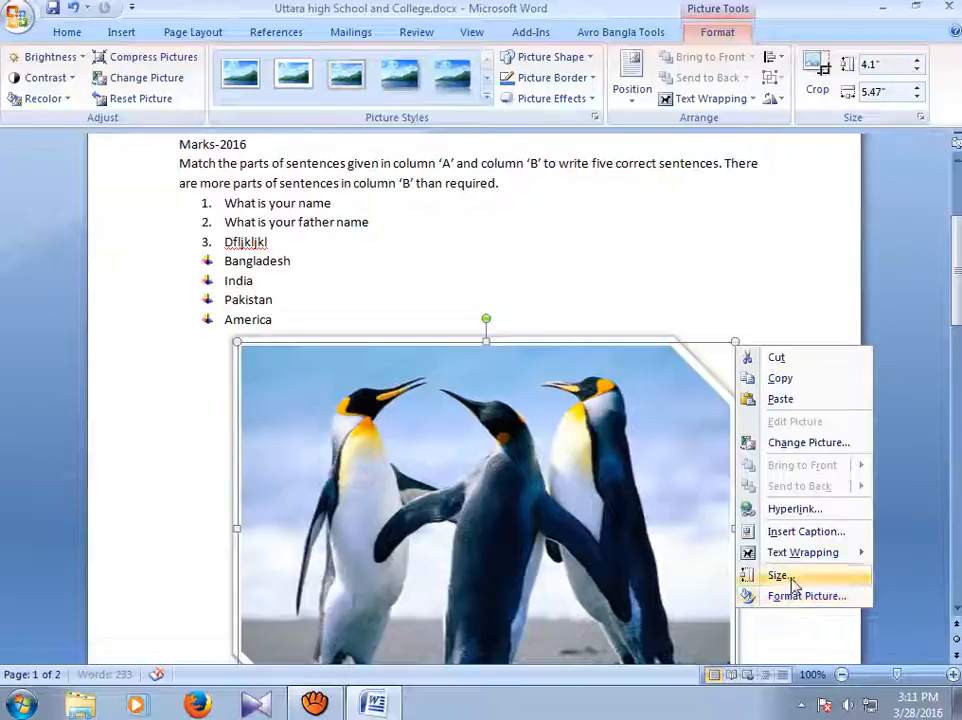
mouse_move(800, 562)
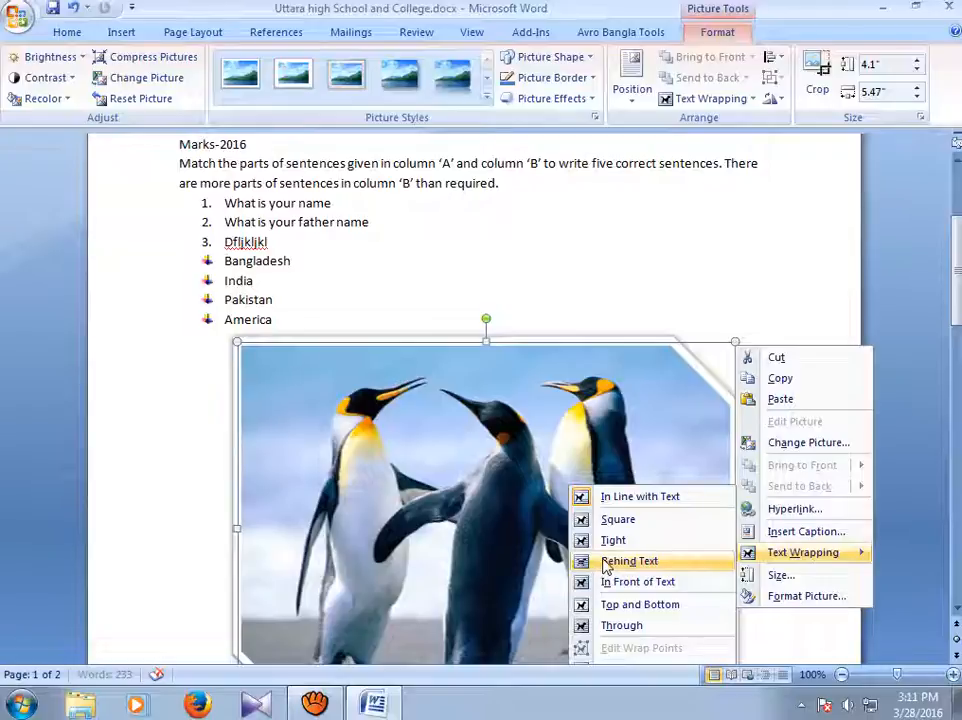
left_click(606, 566)
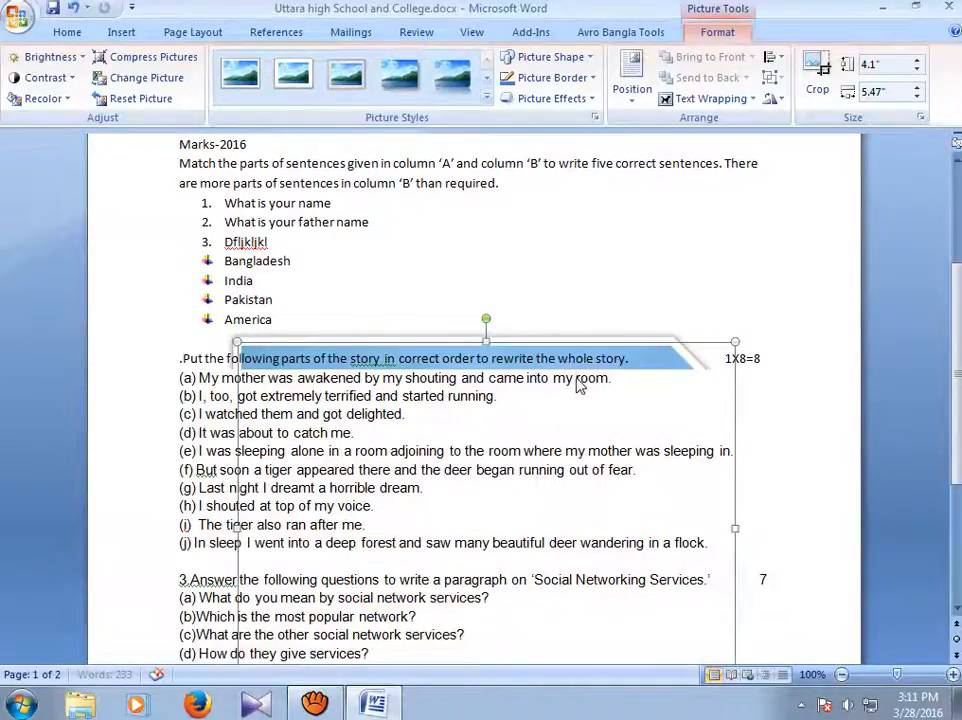
- Insert blank lines before ".Put the following parts of the story" until that question moves below the penguin picture onto page 2
left_click(578, 386)
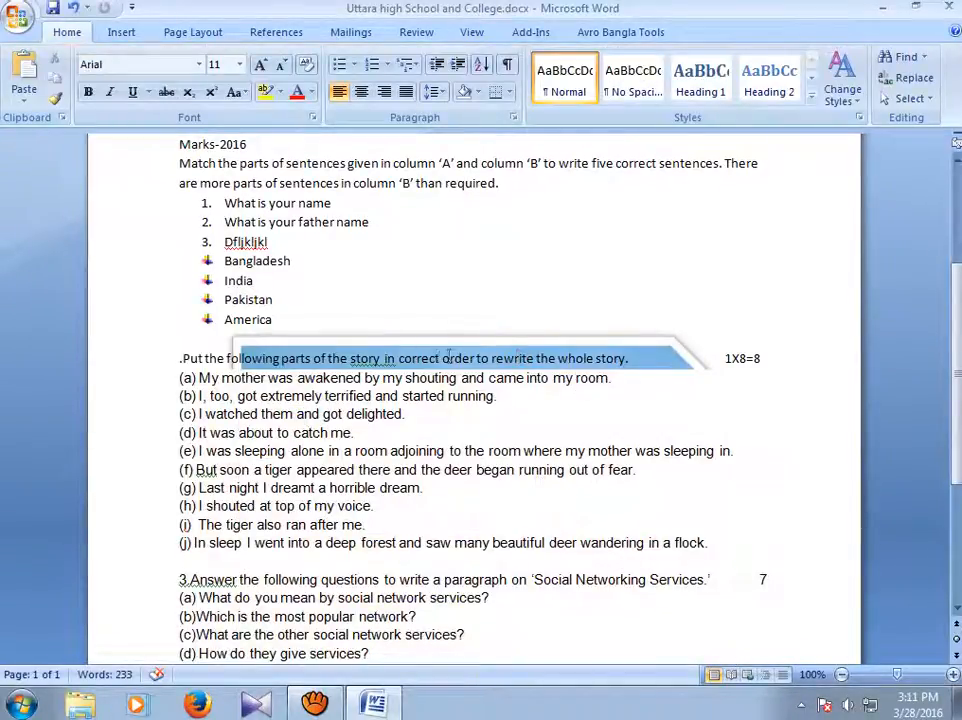
left_click(158, 360)
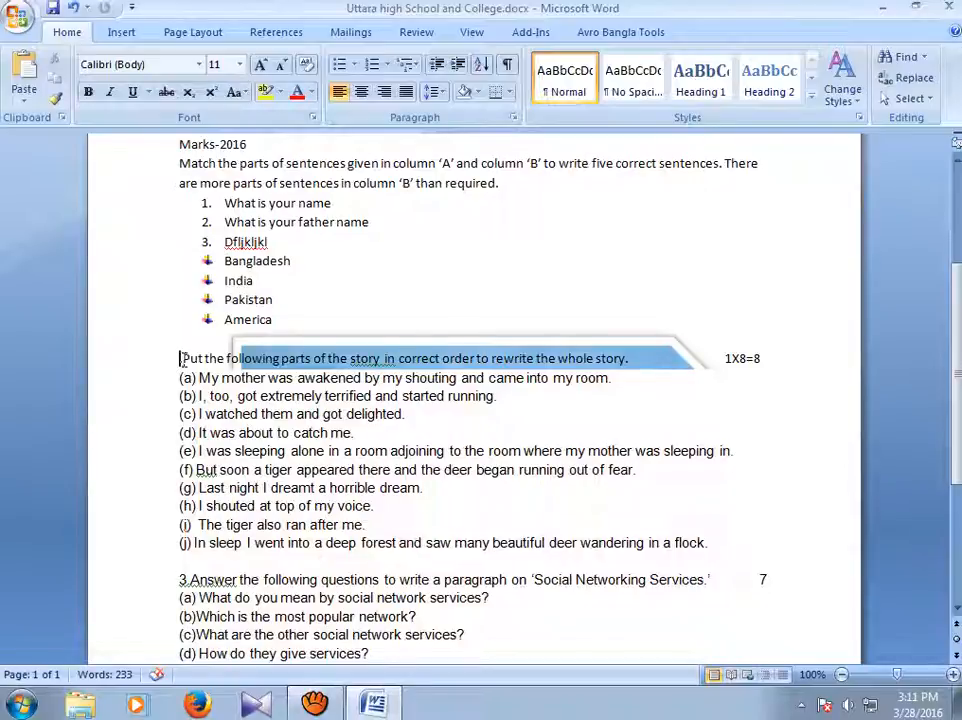
key("Return")
key("Return")
key("Return")
key("Return")
key("Return")
key("Return")
key("Return")
key("Return")
key("Return")
key("Return")
key("Return")
key("Return")
key("Return")
key("Return")
key("Return")
key("Return")
key("Return")
key("Return")
key("Return")
key("Return")
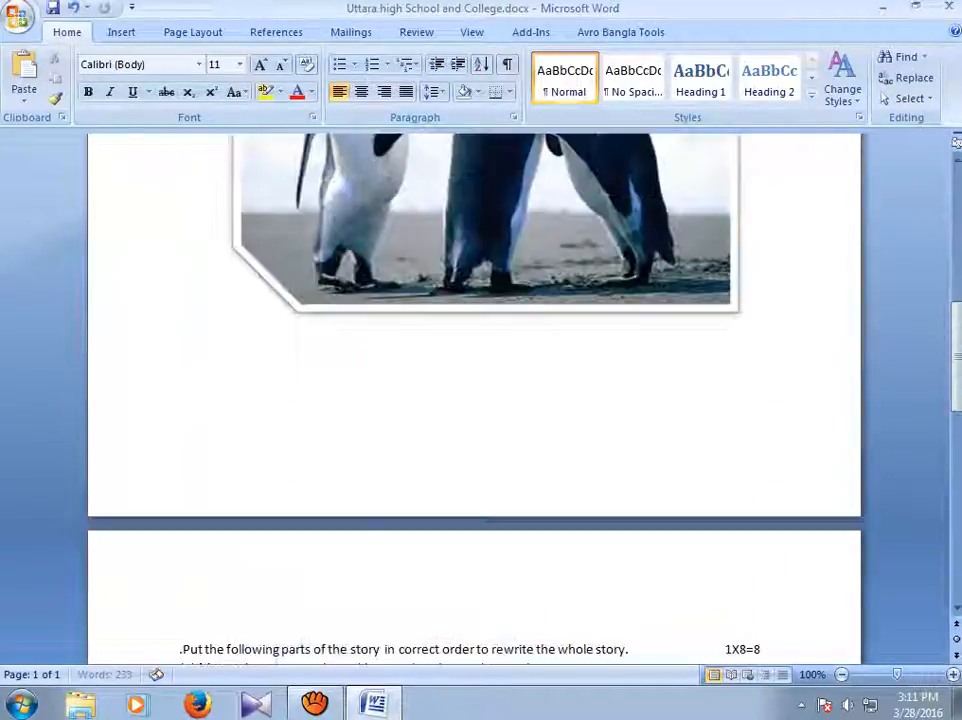
- Shift the penguin picture slightly left to line up with the list bullets, and add an empty bullet after "America"
scroll(258, 290, "up", 5)
left_click(357, 330)
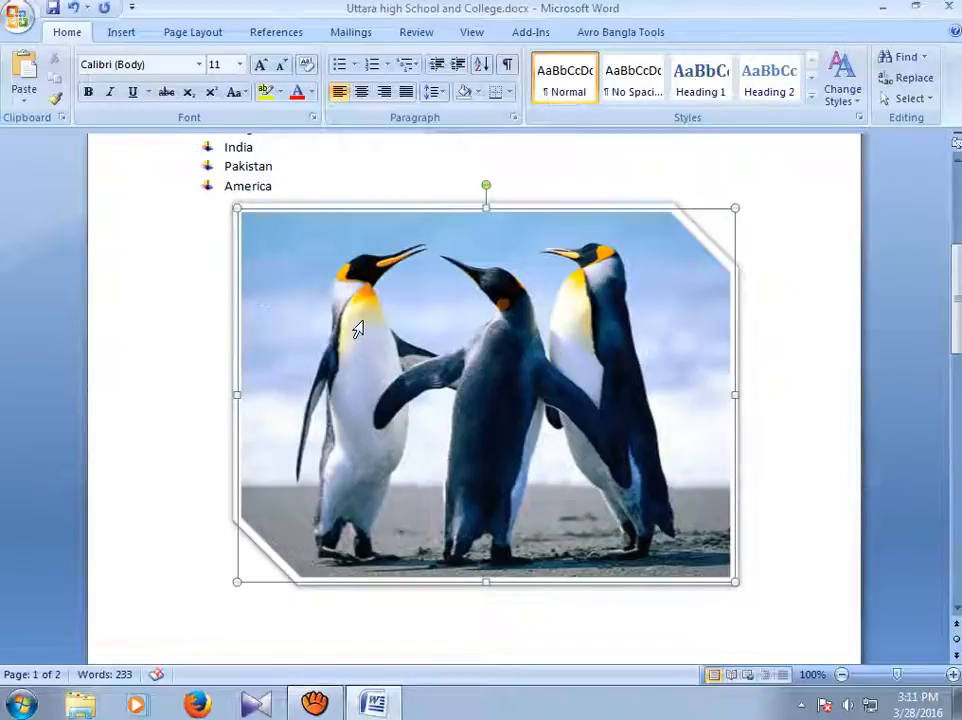
left_click_drag(349, 175, 344, 176)
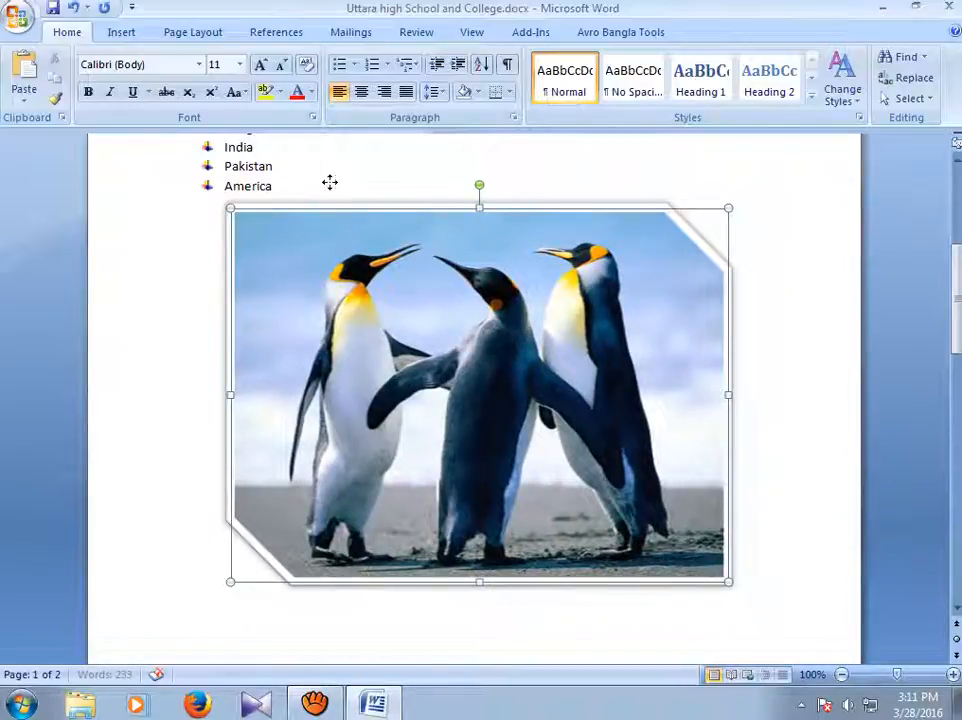
left_click_drag(310, 196, 307, 191)
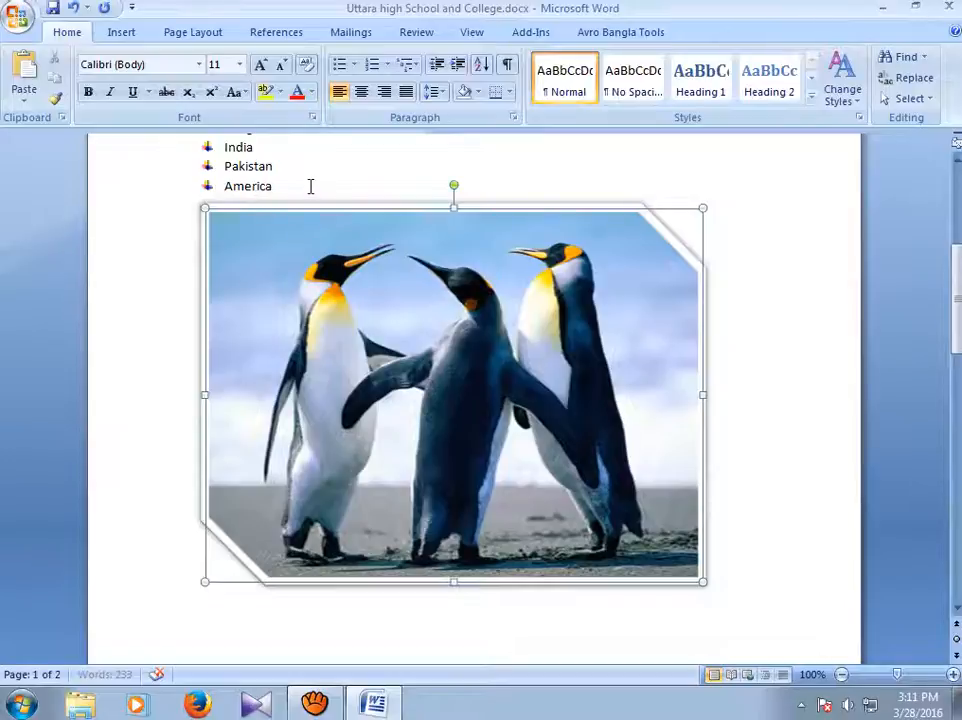
left_click(277, 187)
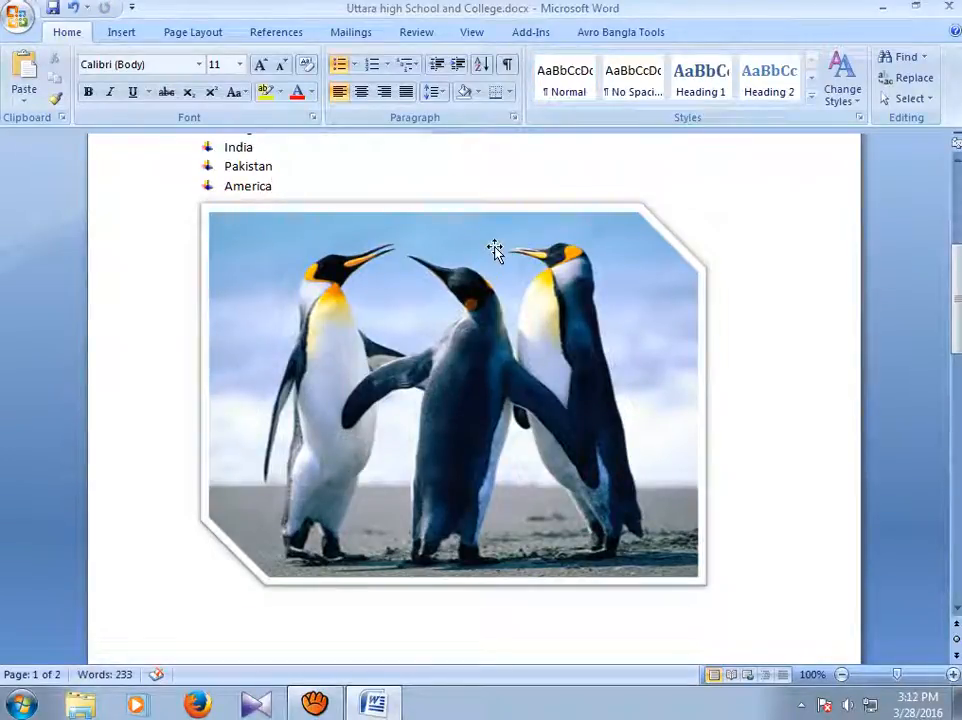
key("Return")
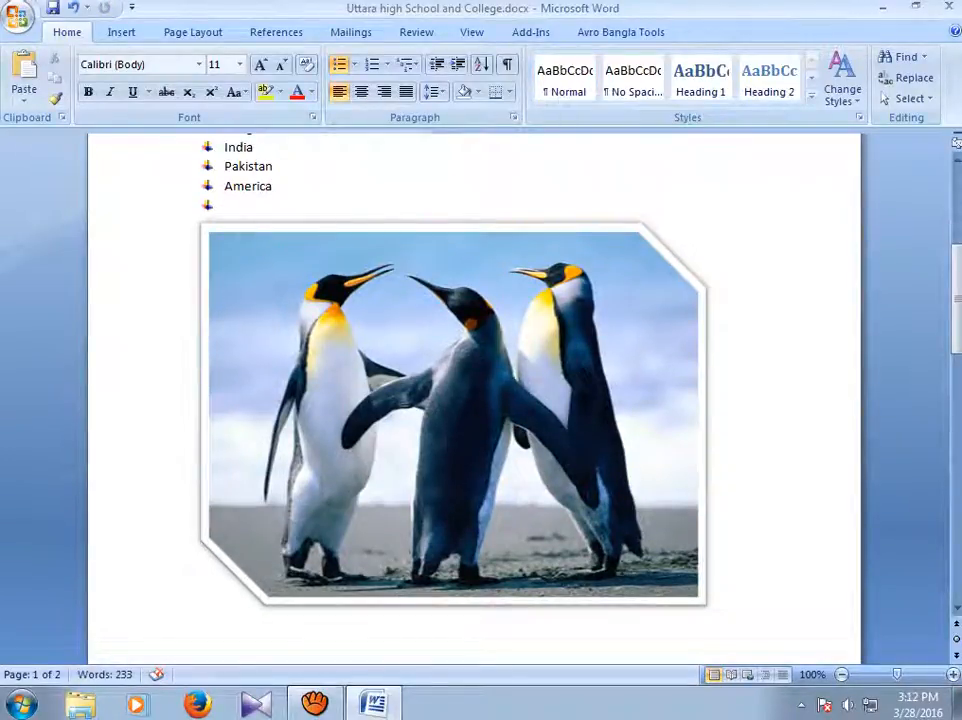
- Cut the penguin picture out of the document
left_click(416, 251)
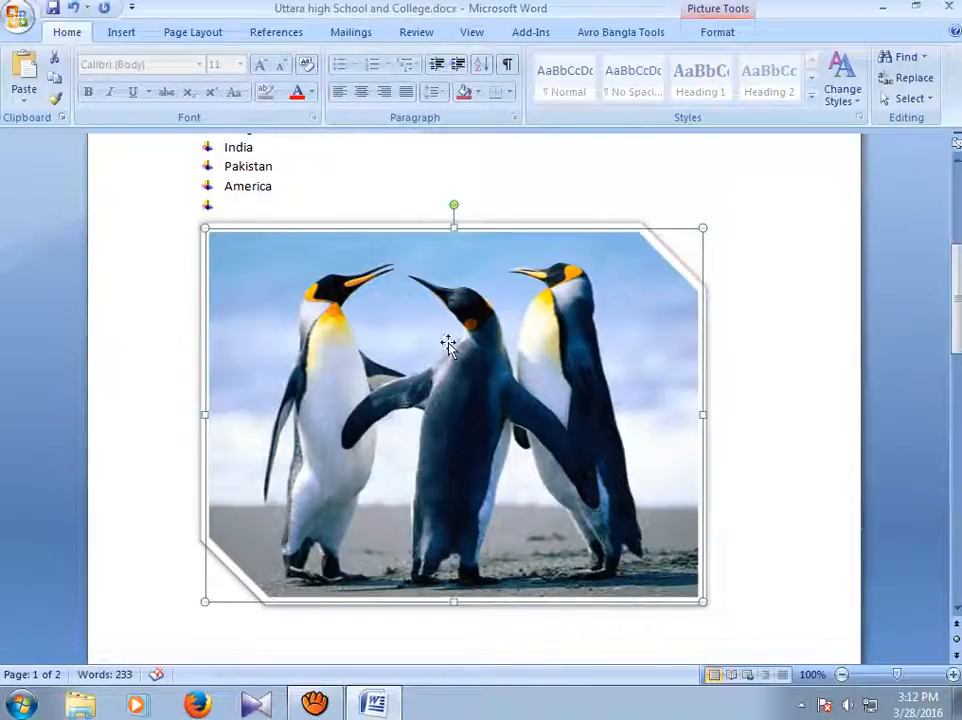
right_click(265, 268)
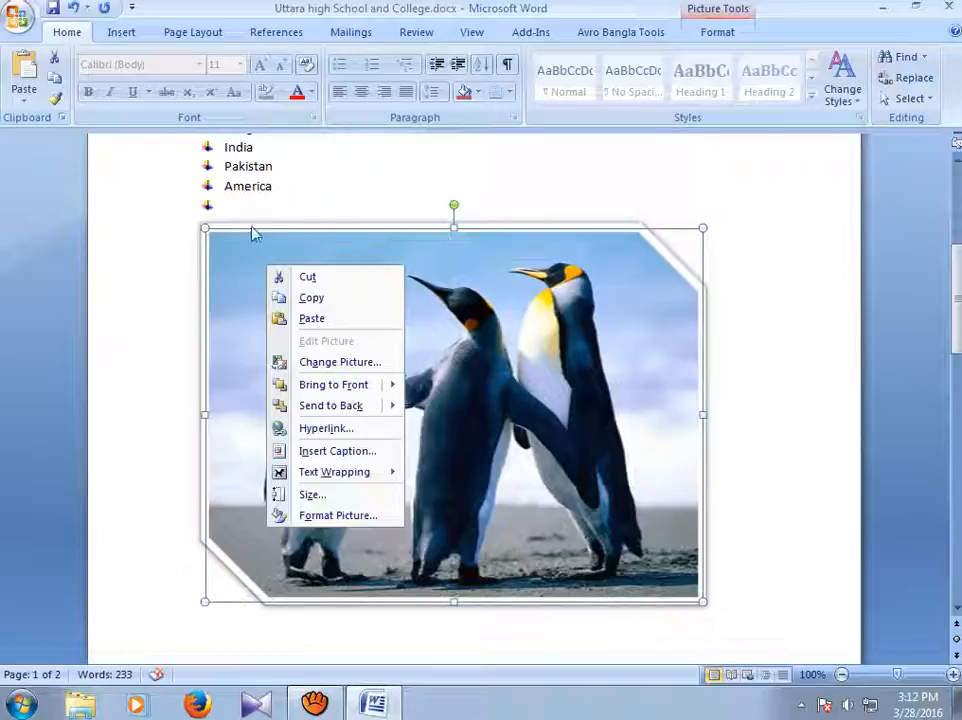
left_click(355, 277)
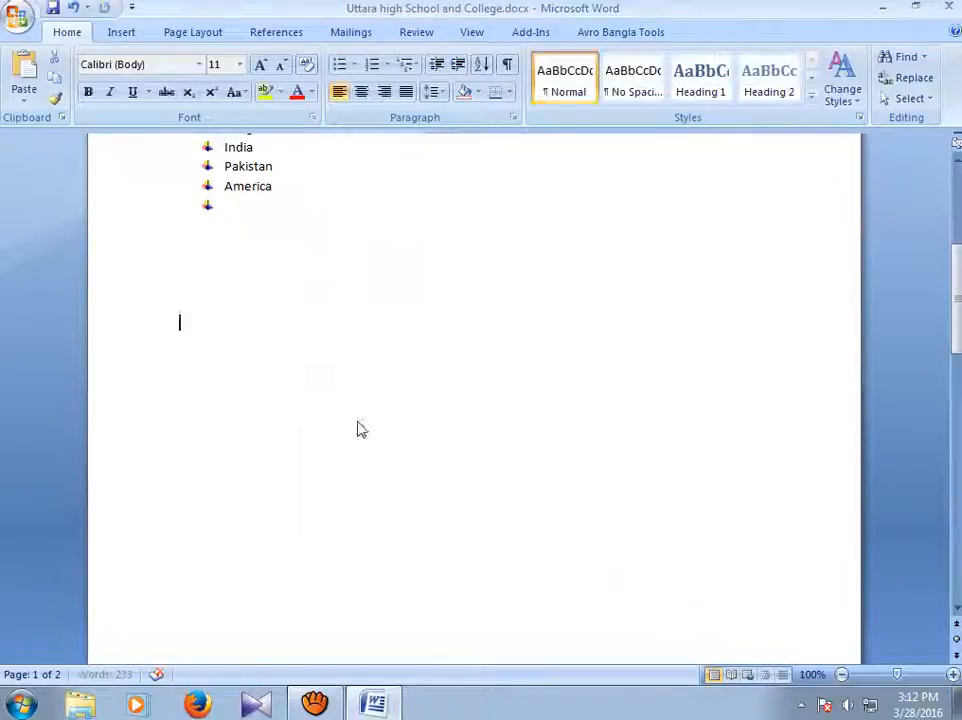
scroll(683, 453, "up", 3)
scroll(665, 455, "down", 5)
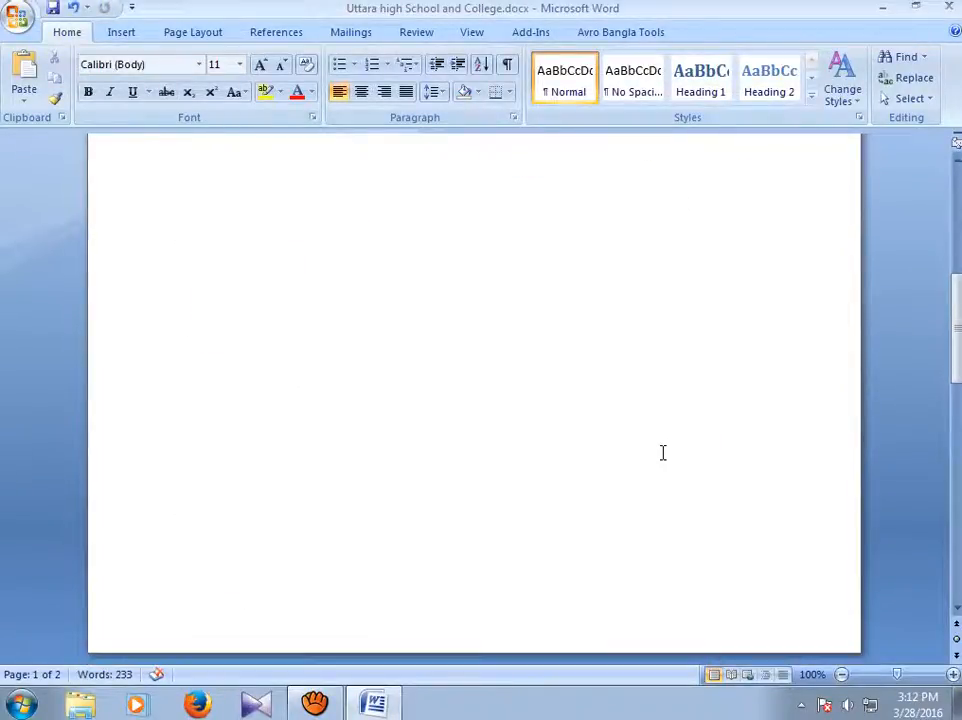
- Undo the cut of the penguin picture to restore it below the bulleted list
scroll(655, 460, "down", 3)
scroll(652, 462, "up", 10)
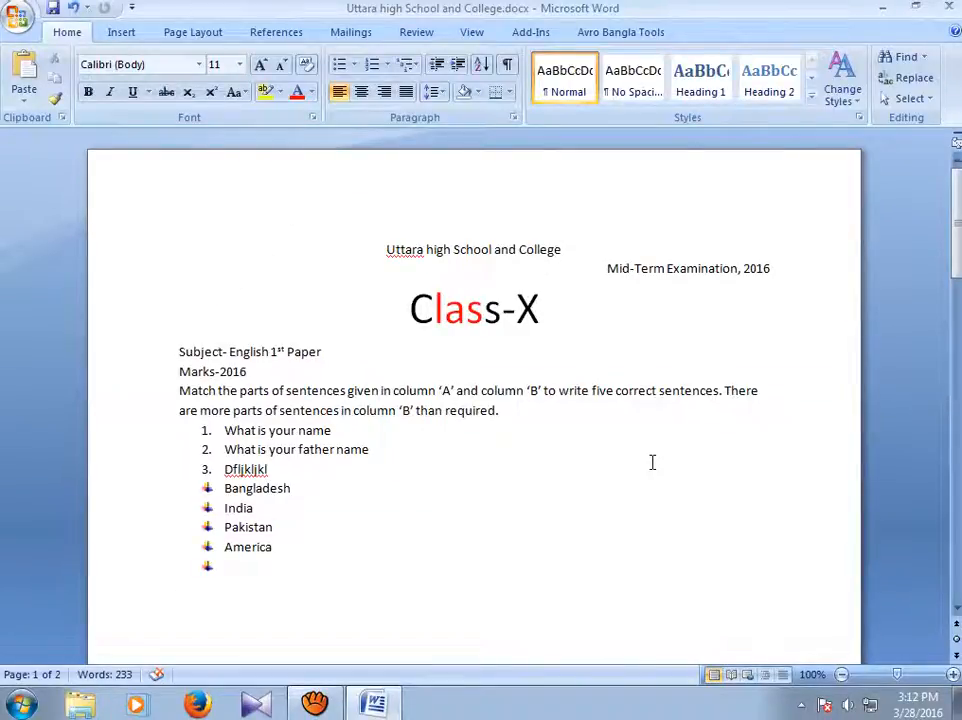
key("ctrl+z")
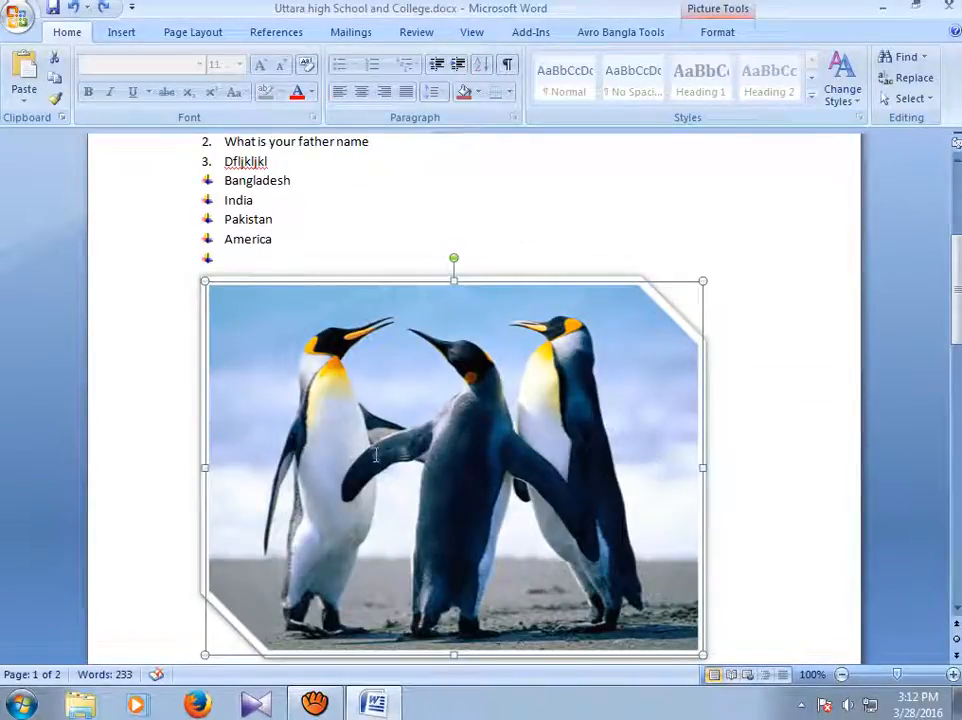
- Set the penguin picture's text wrapping to Through
right_click(703, 285)
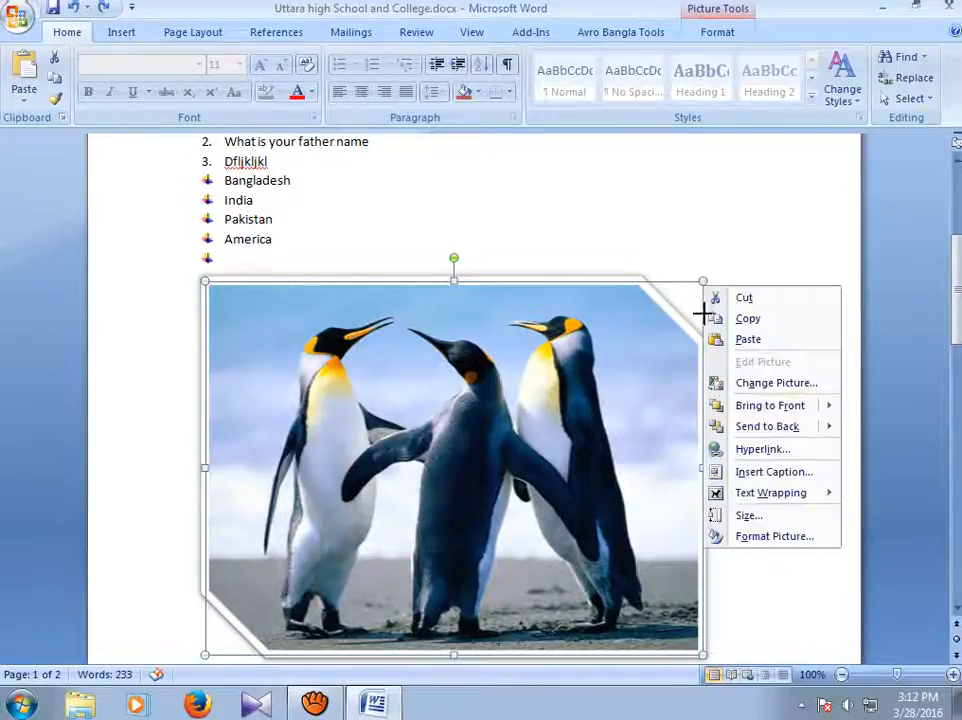
mouse_move(745, 493)
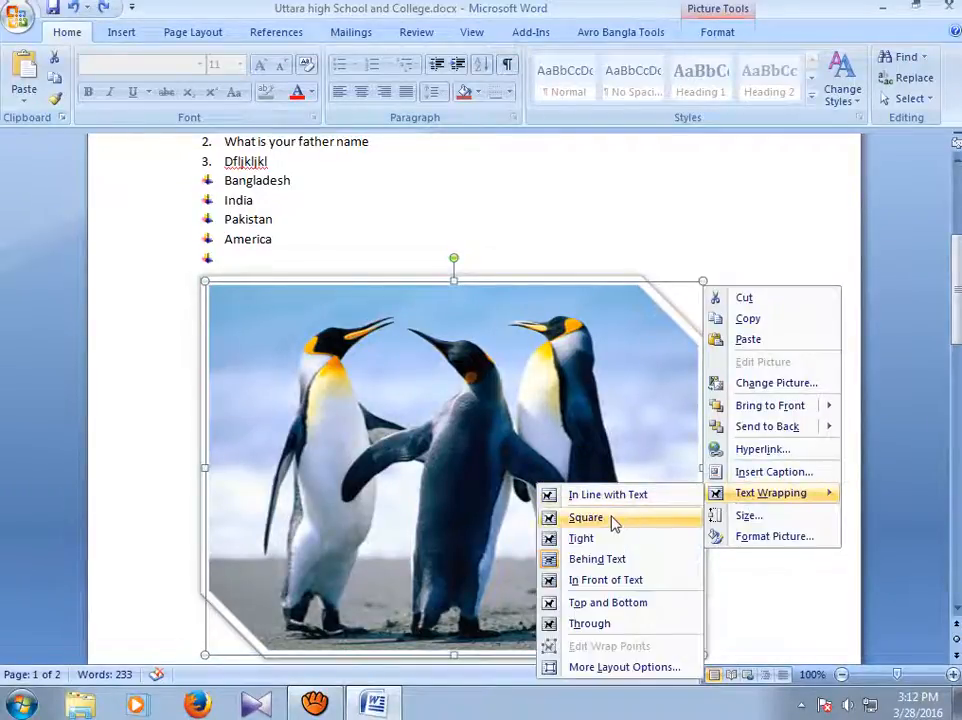
left_click(576, 626)
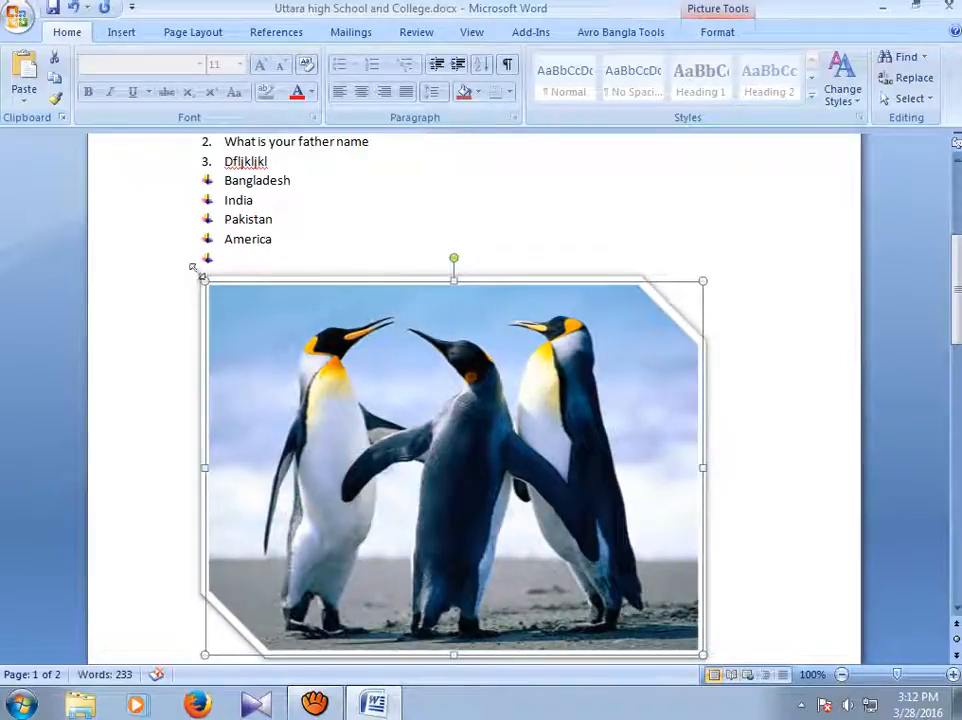
- End the bulleted list after "America" and enter the line "Sdd" above the picture, followed by a new blank line
left_click(236, 261)
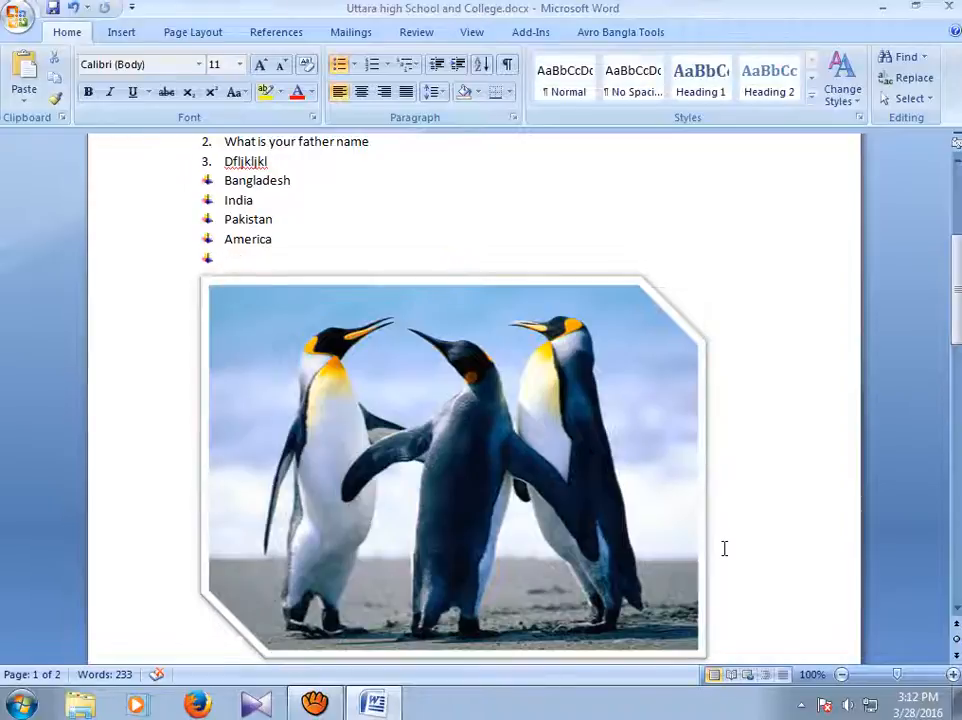
key("Return")
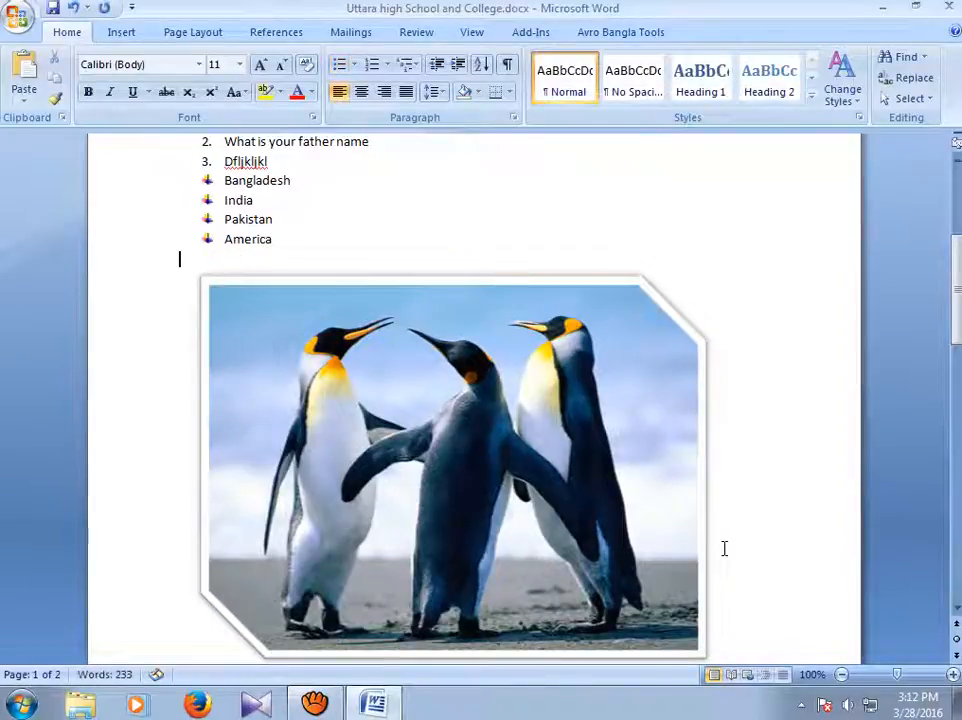
type("sdd")
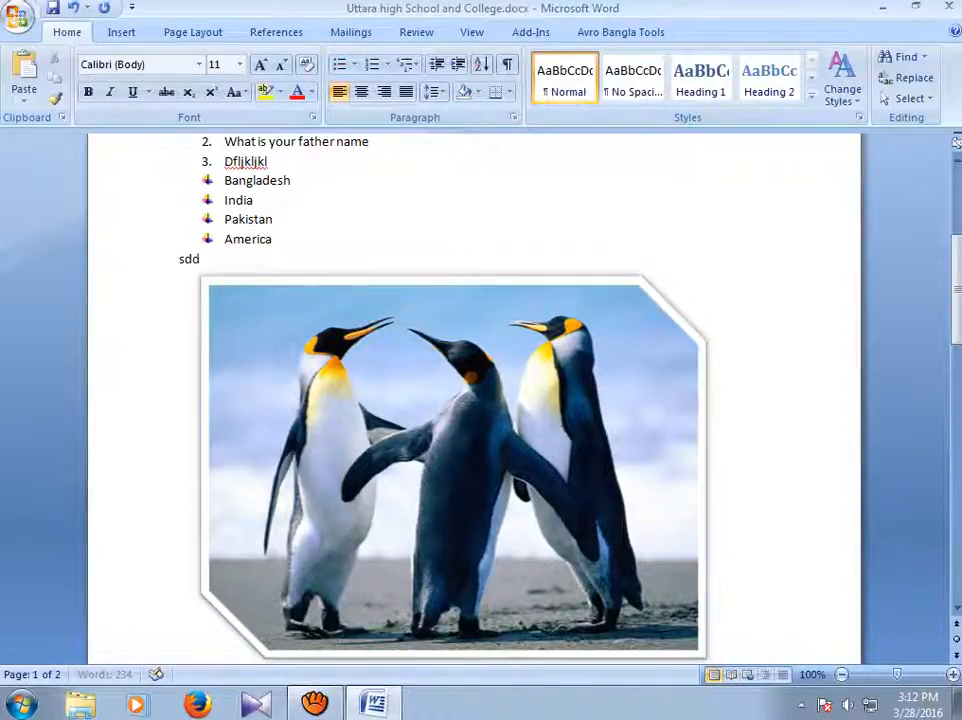
key("Return")
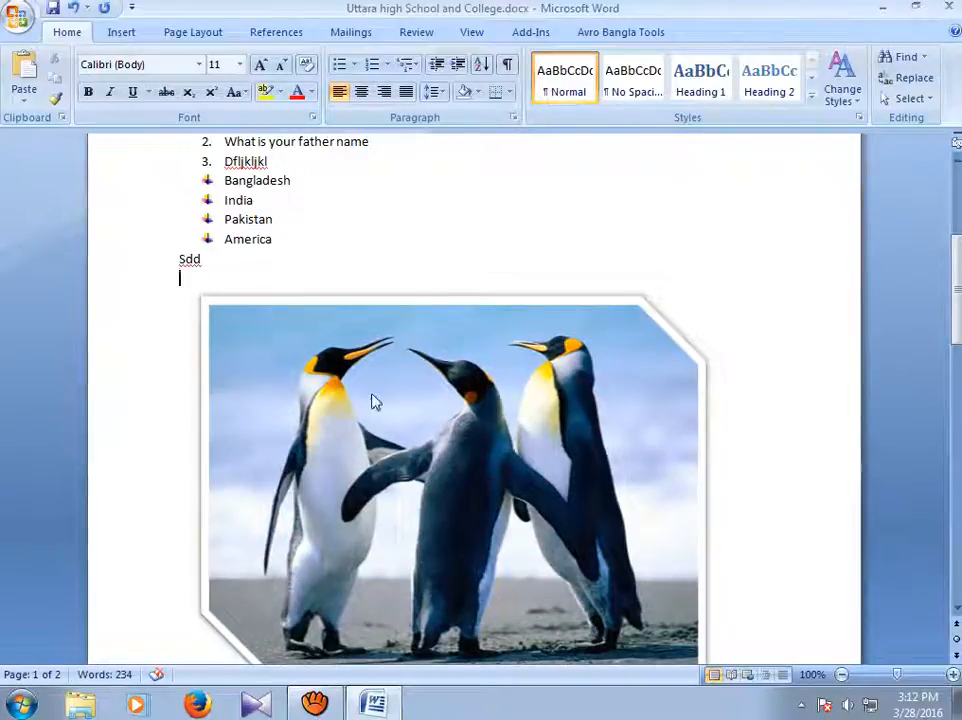
- Move the penguin picture up into the bulleted list, directly below "India" and slightly past the bullets' left edge
left_click(381, 355)
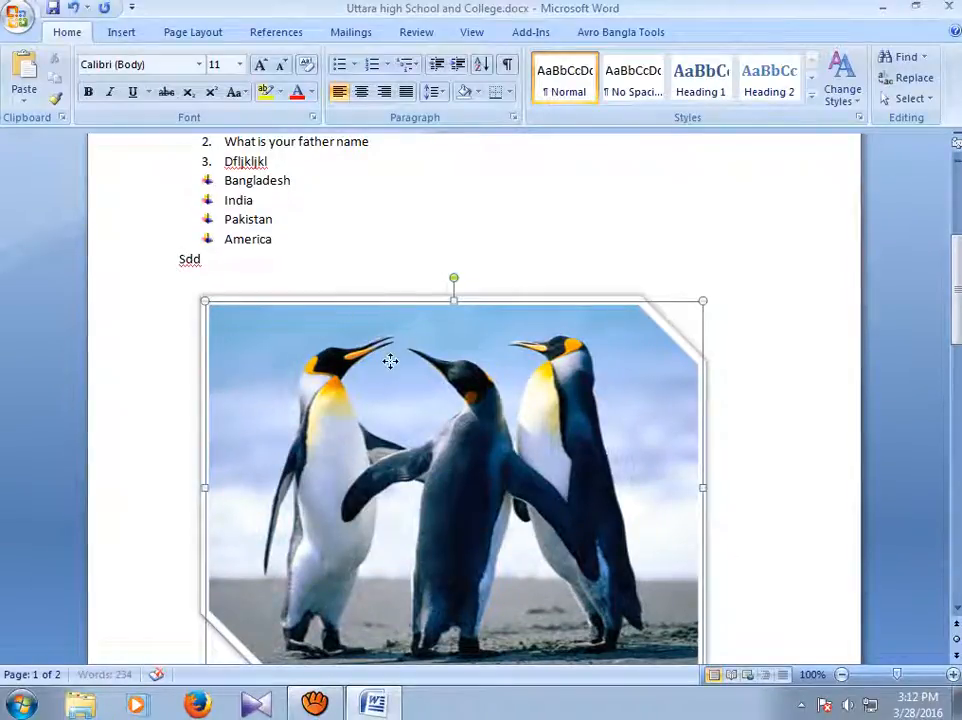
left_click_drag(390, 361, 370, 351)
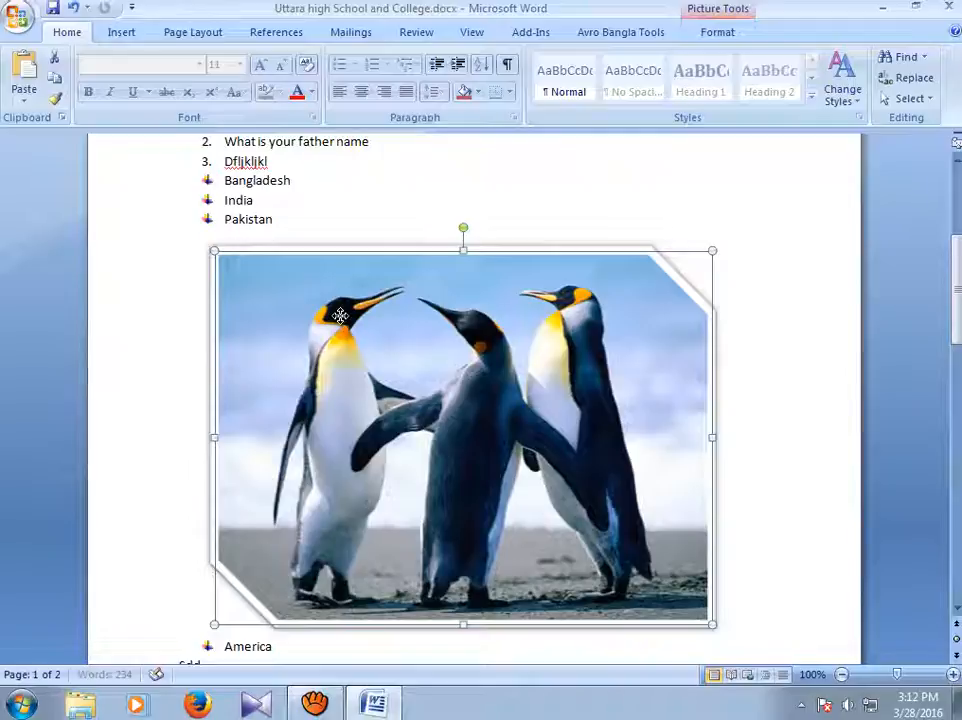
left_click_drag(336, 329, 333, 335)
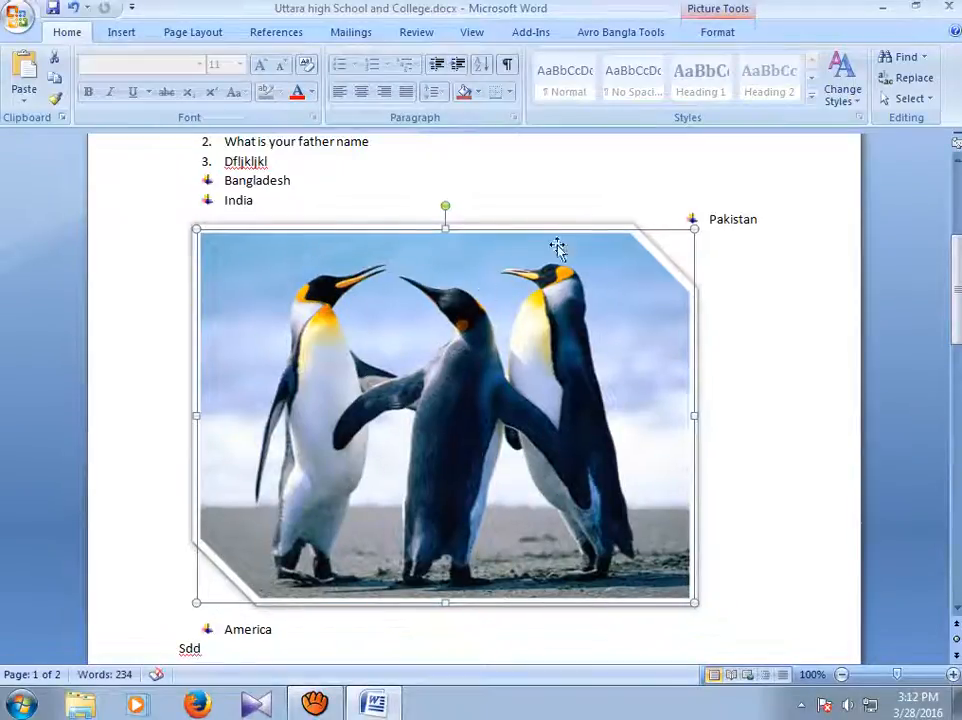